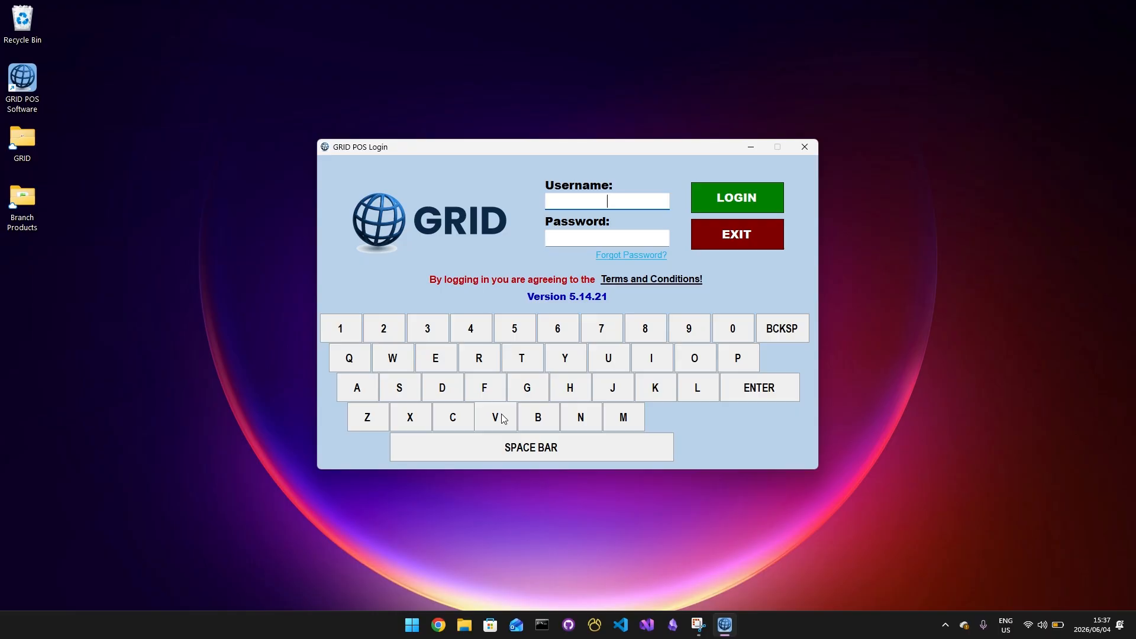
Log in to the point of sale system with the ADMIN username
type("ADMIN")
key("Tab")
key("Return")
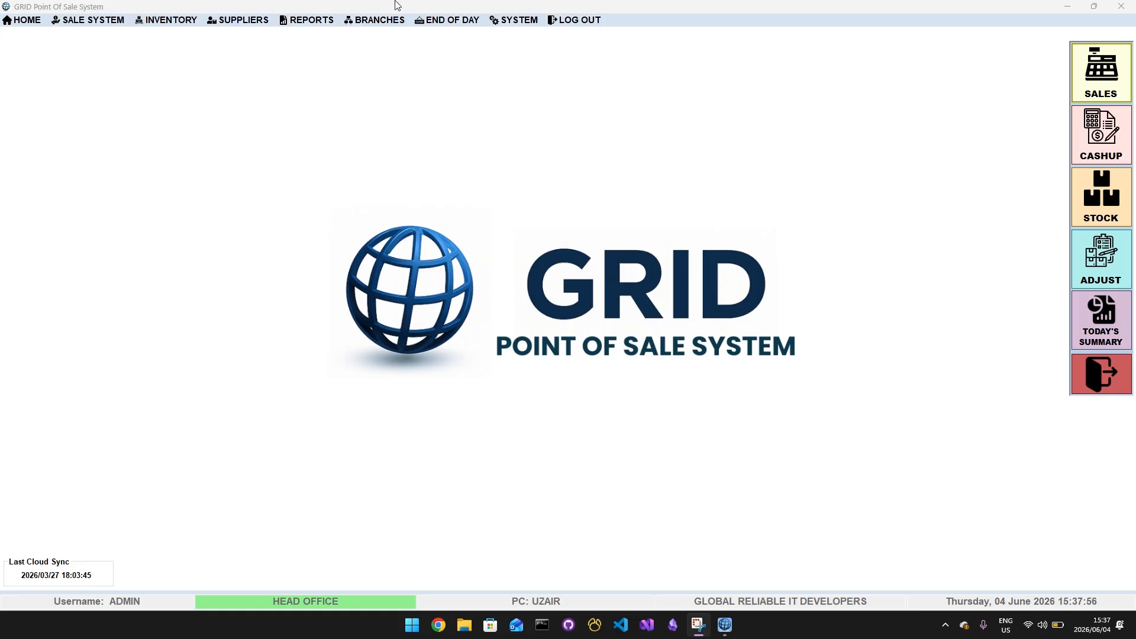
Shrink the main window and view the Create a New User form in user management, closing it without entering anything
left_click_drag(430, 6, 421, 63)
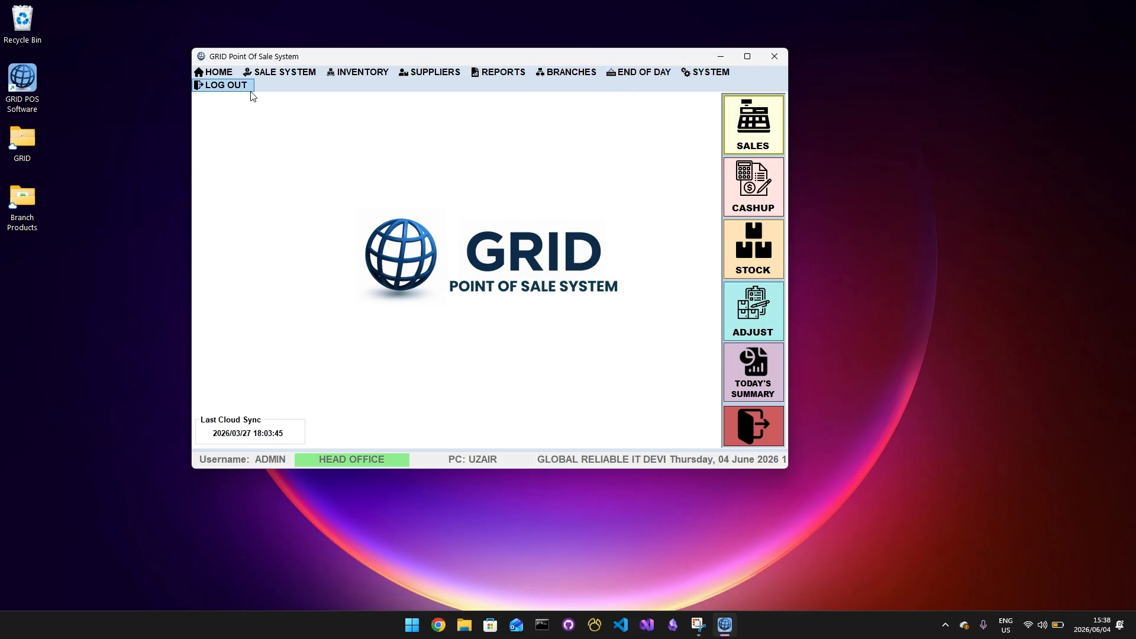
left_click(704, 73)
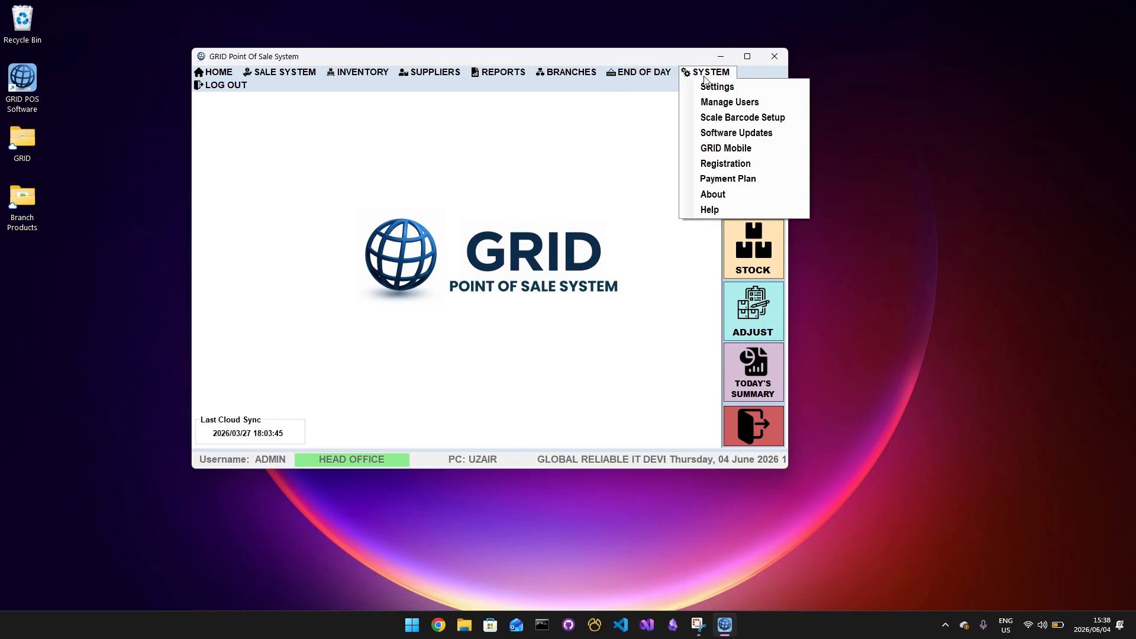
left_click(713, 102)
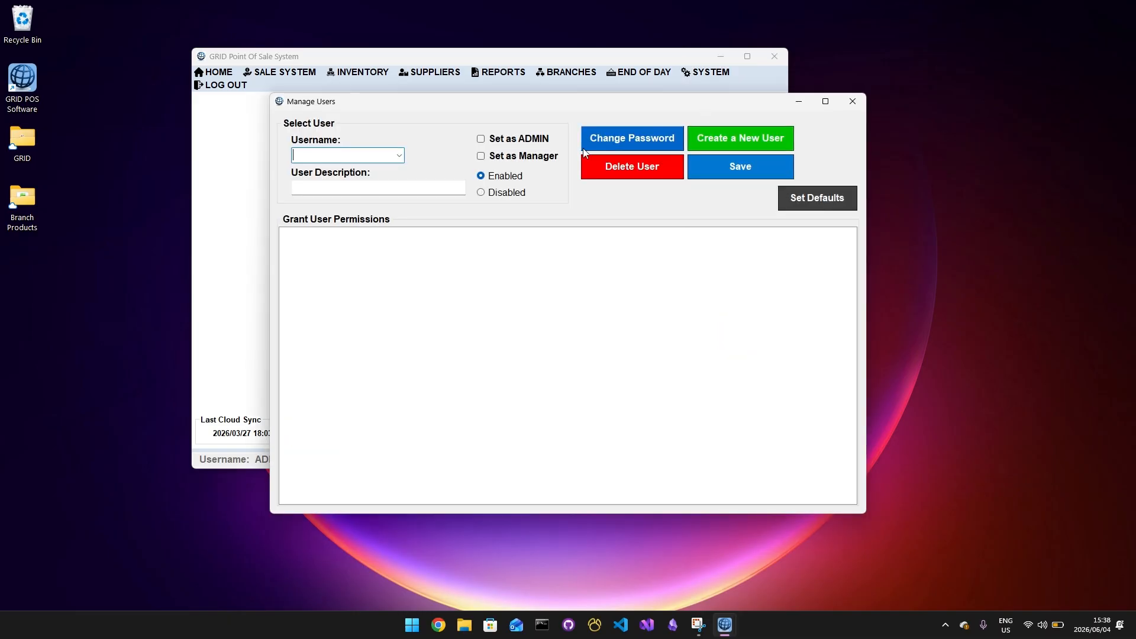
left_click(702, 147)
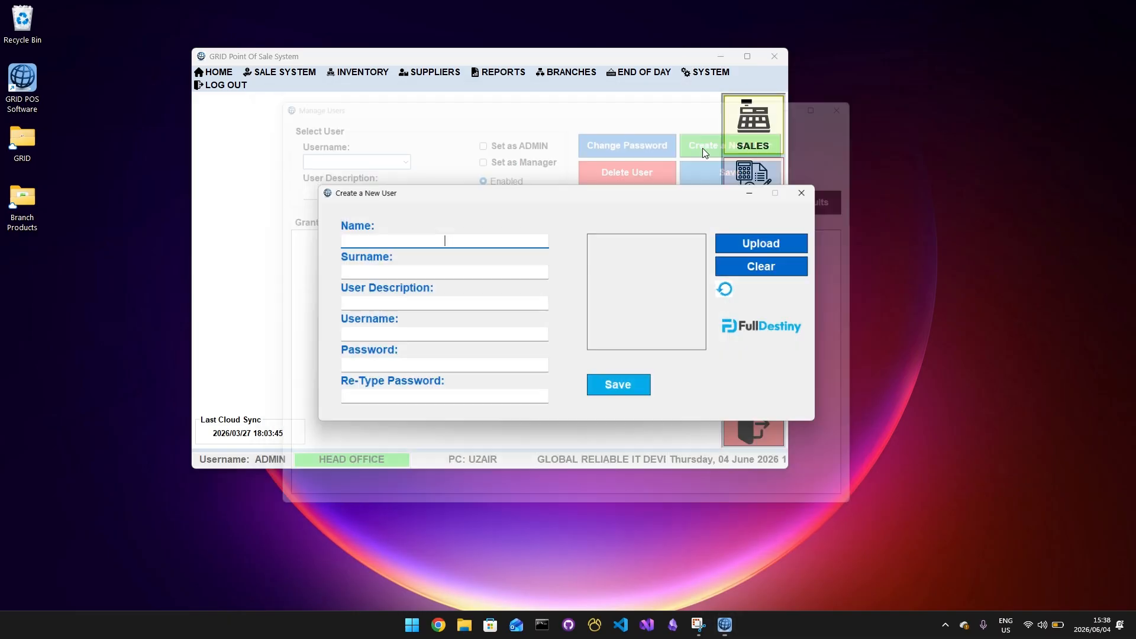
left_click(801, 193)
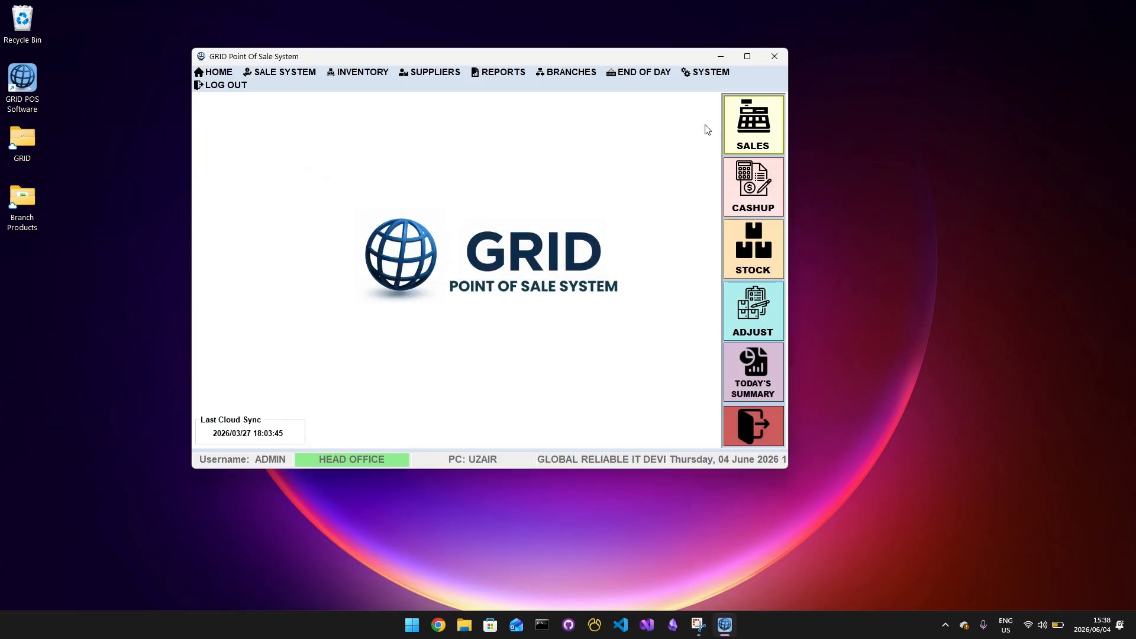
Review the General permissions granted to the ADMIN user in Manage Users, and close the user management window
left_click(707, 72)
left_click(713, 101)
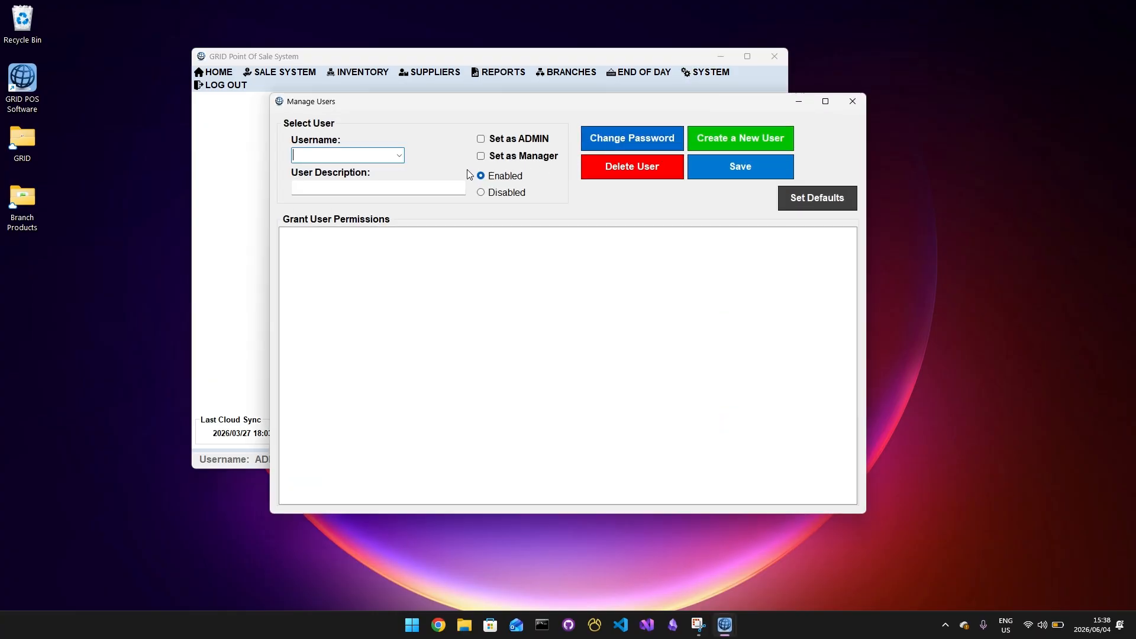
left_click(398, 155)
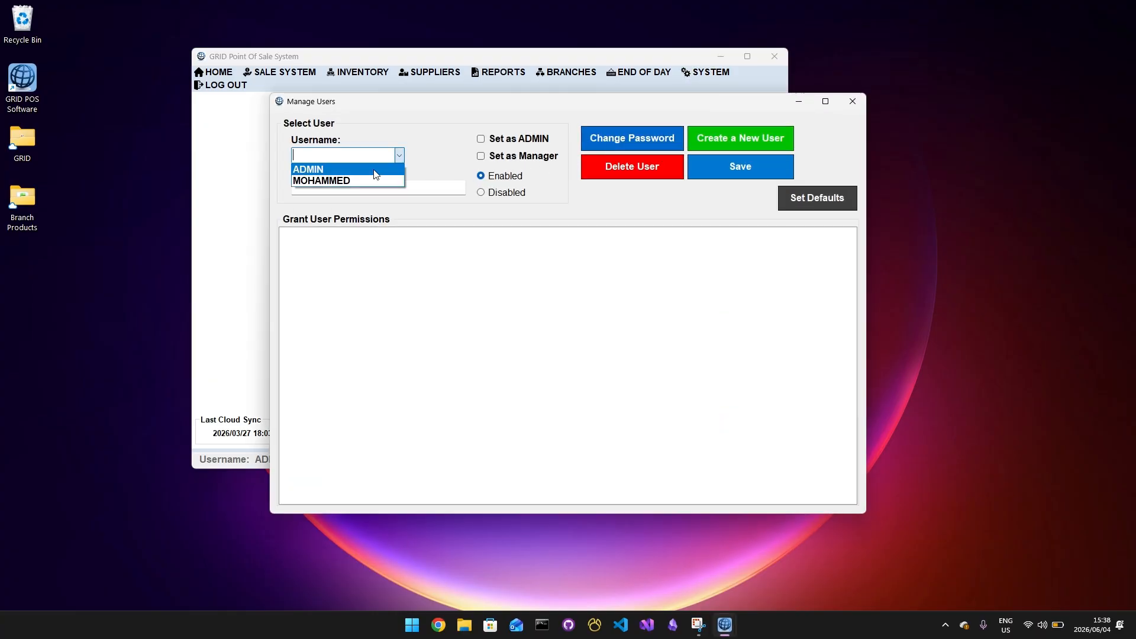
left_click(374, 170)
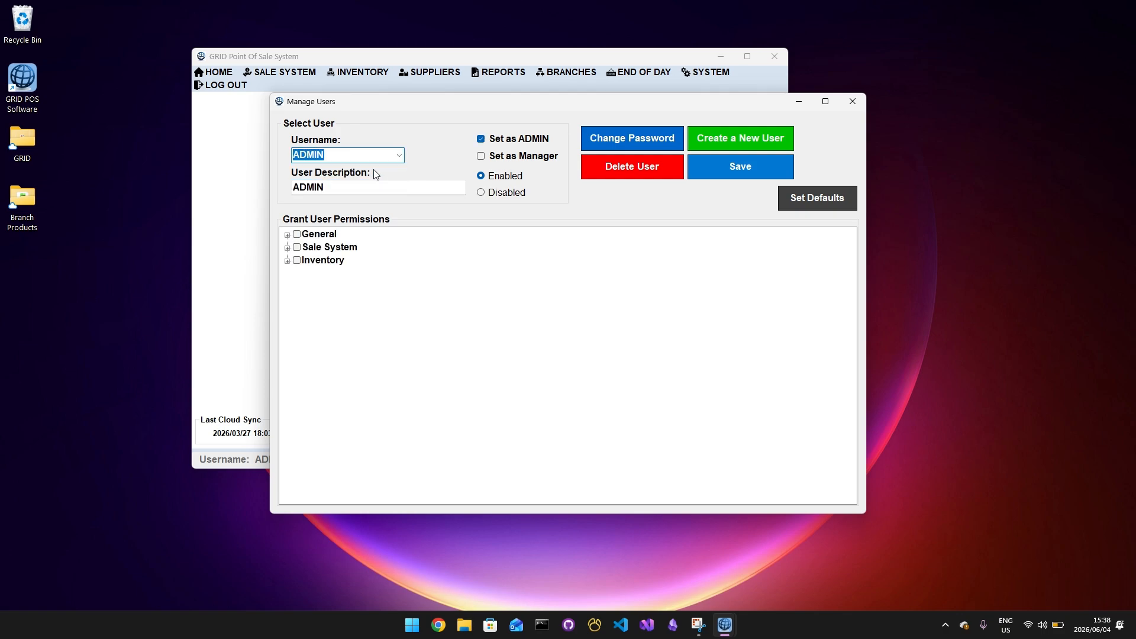
left_click(287, 235)
scroll(293, 243, "down", 3)
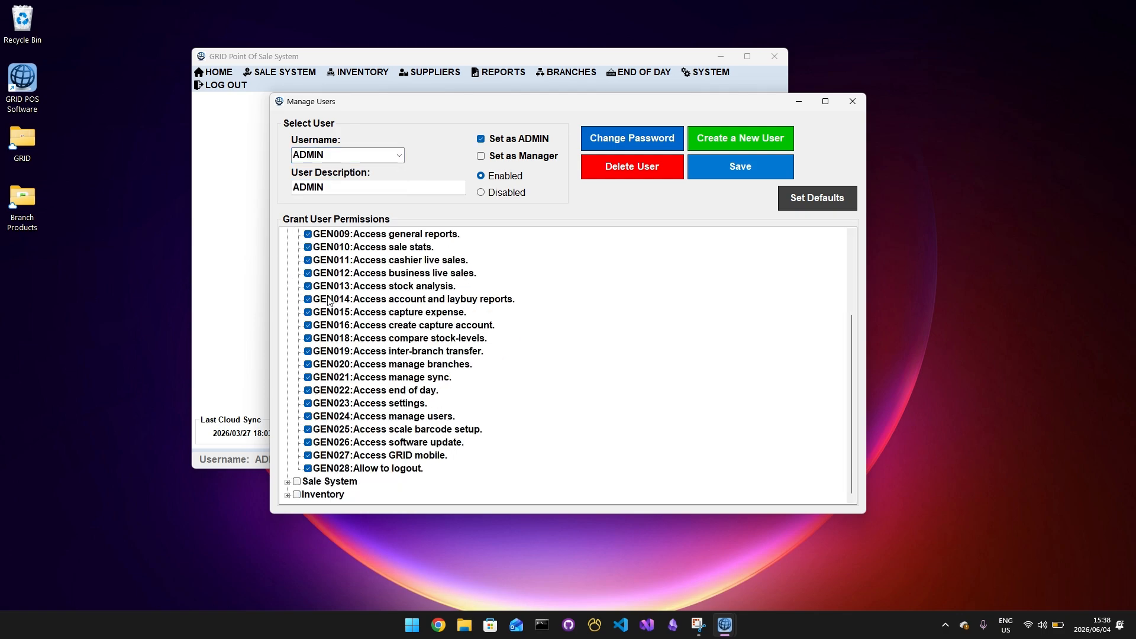
scroll(301, 237, "up", 3)
left_click(287, 235)
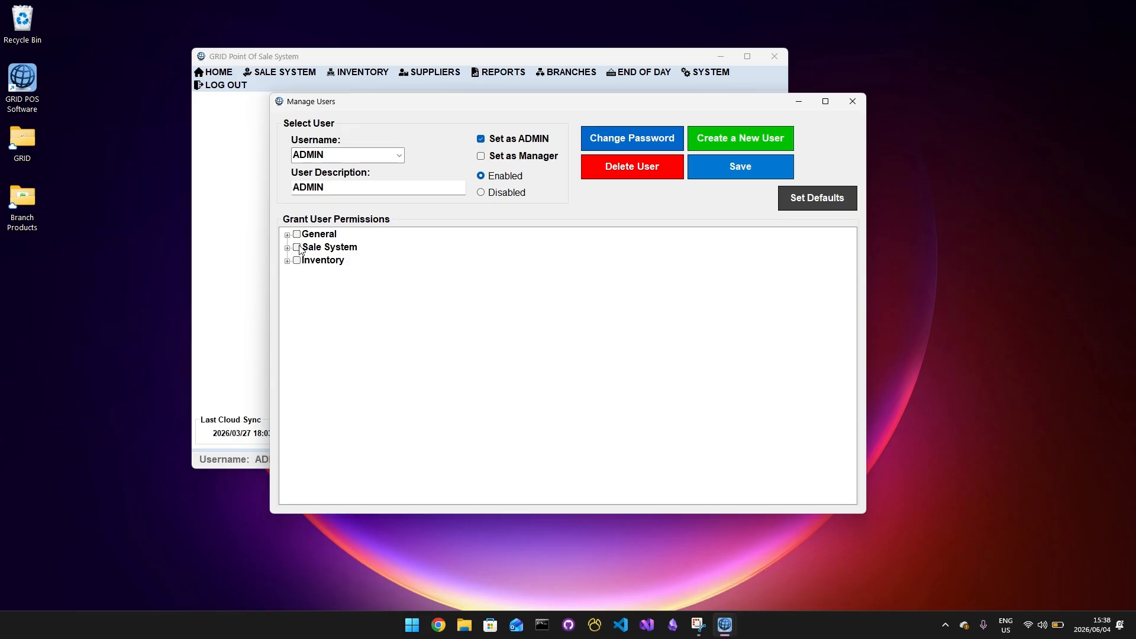
left_click(858, 108)
Maximize the main window and open the Stock Creation screen of the inventory
double_click(637, 56)
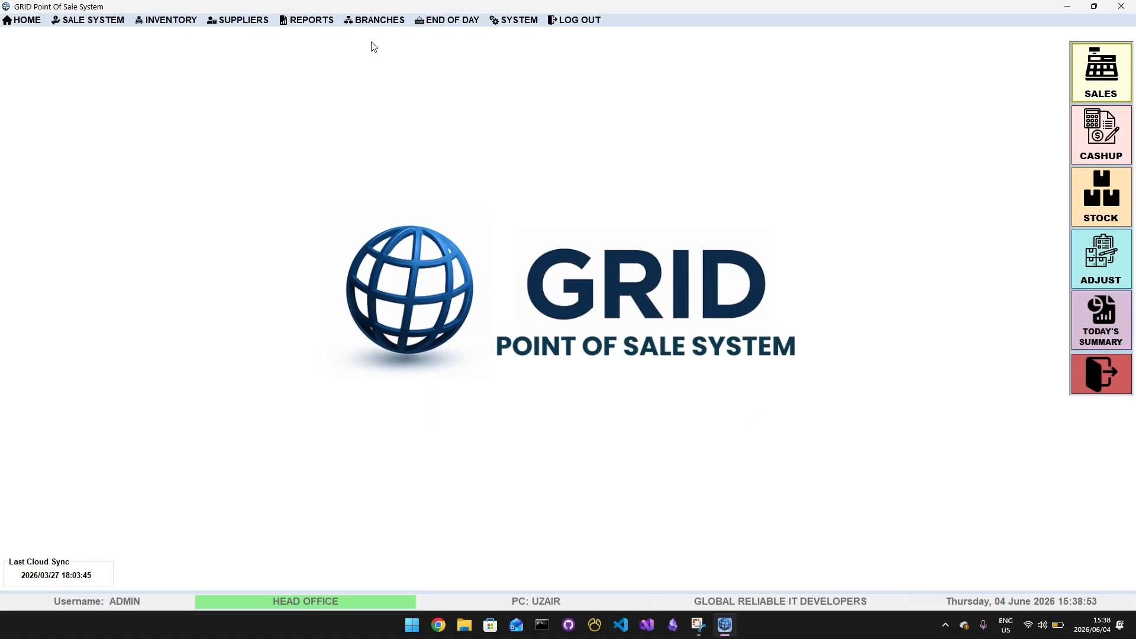
left_click(198, 23)
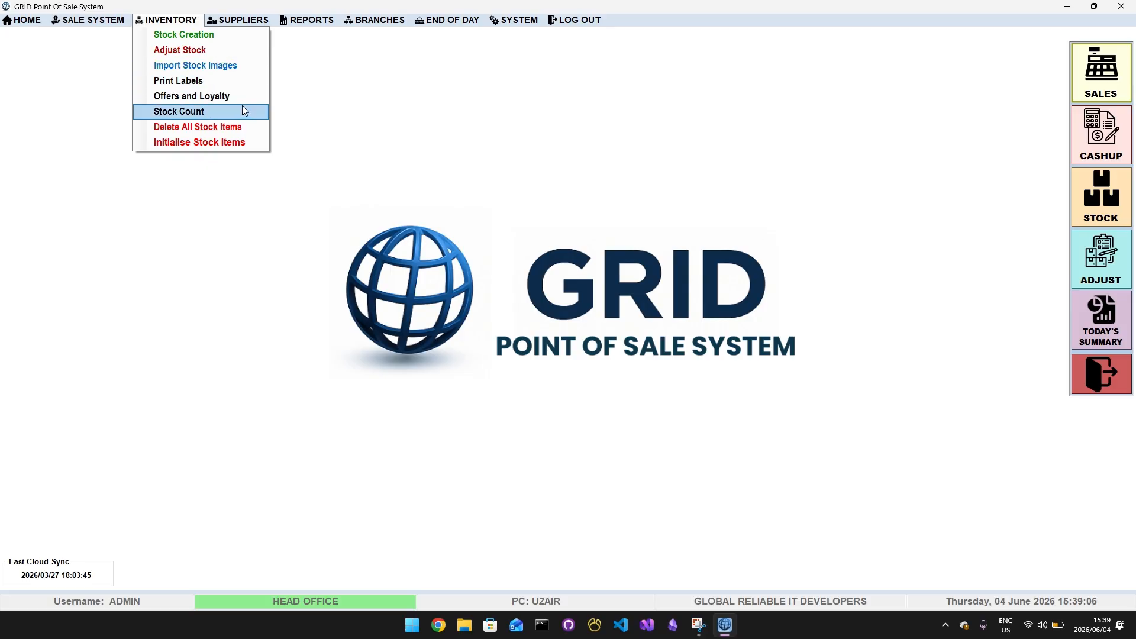
left_click(208, 37)
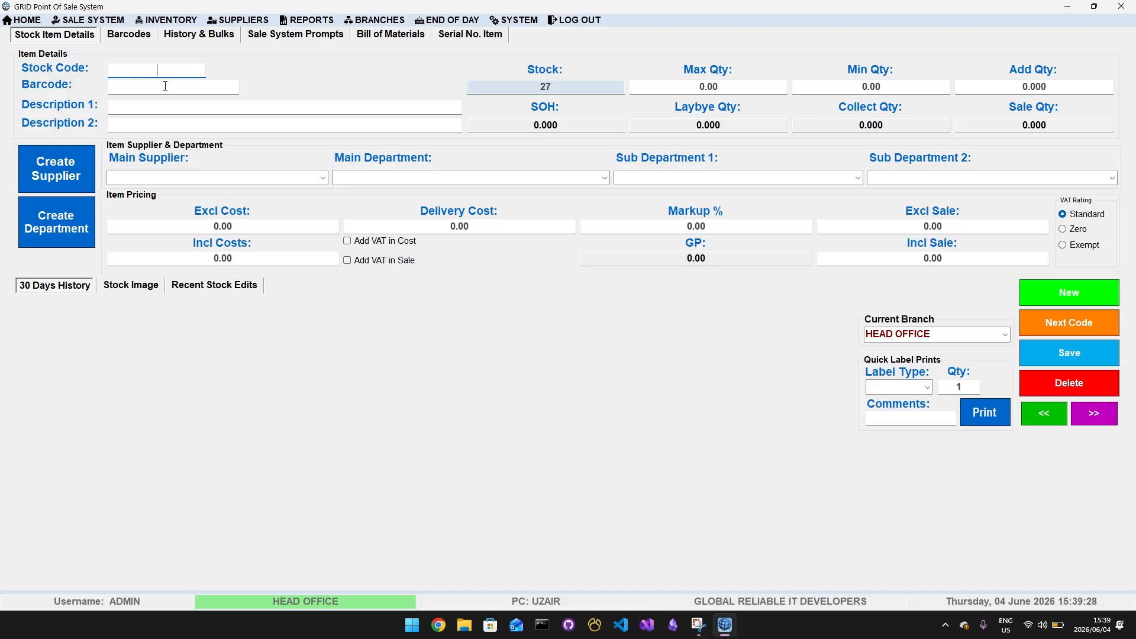
Examine where additional barcodes and supplier stock codes are entered for an item, and return to the stock item details
key("Tab")
left_click(143, 41)
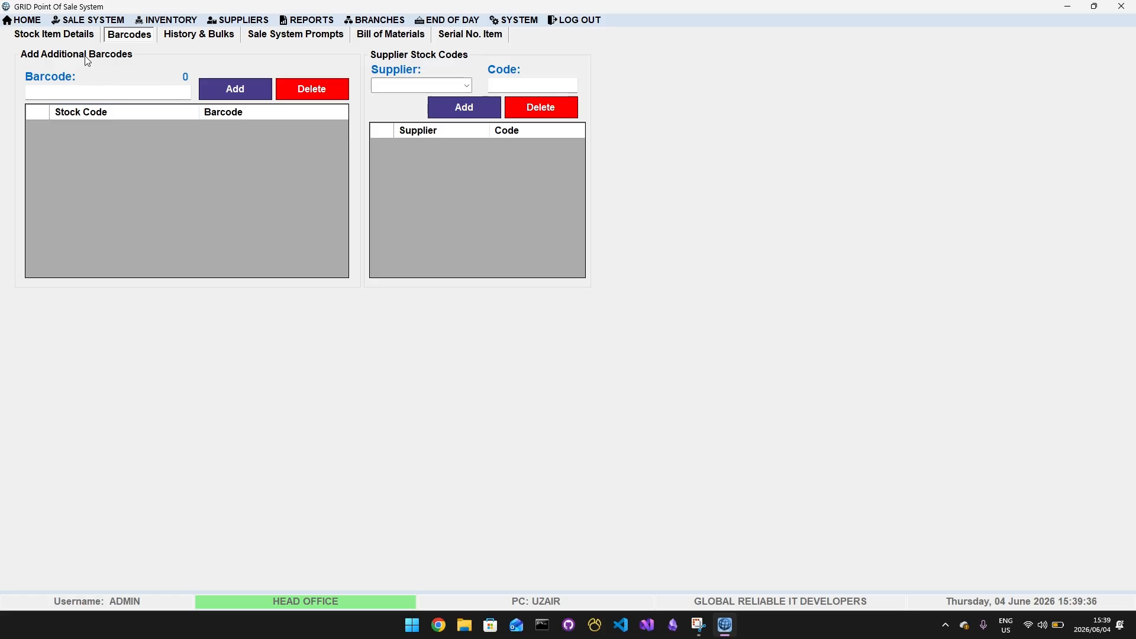
left_click(69, 40)
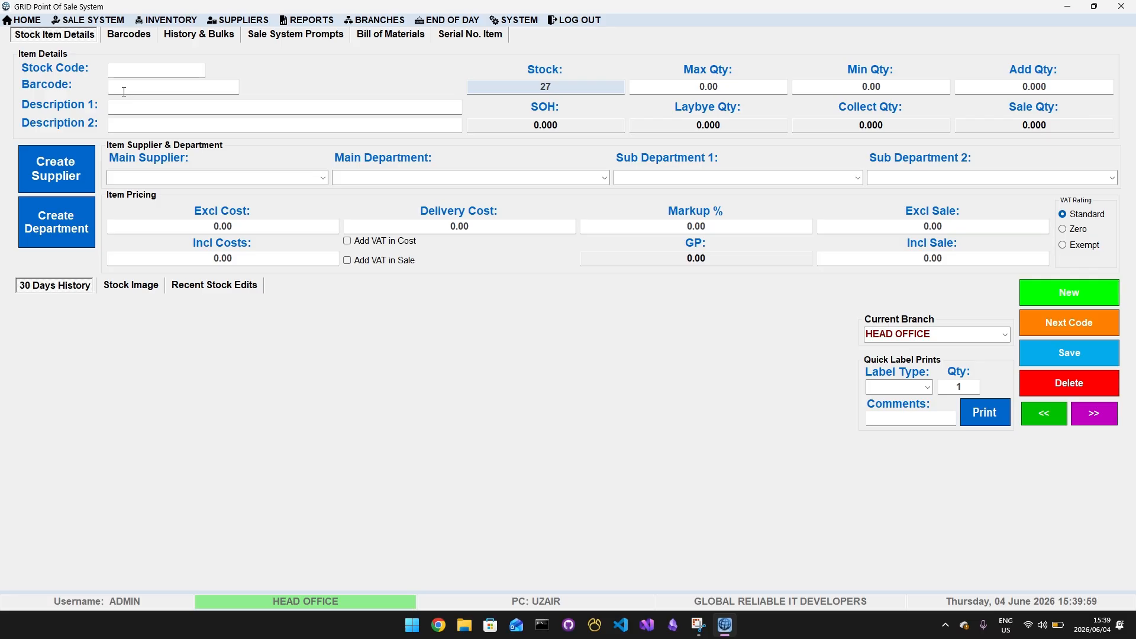
left_click(143, 38)
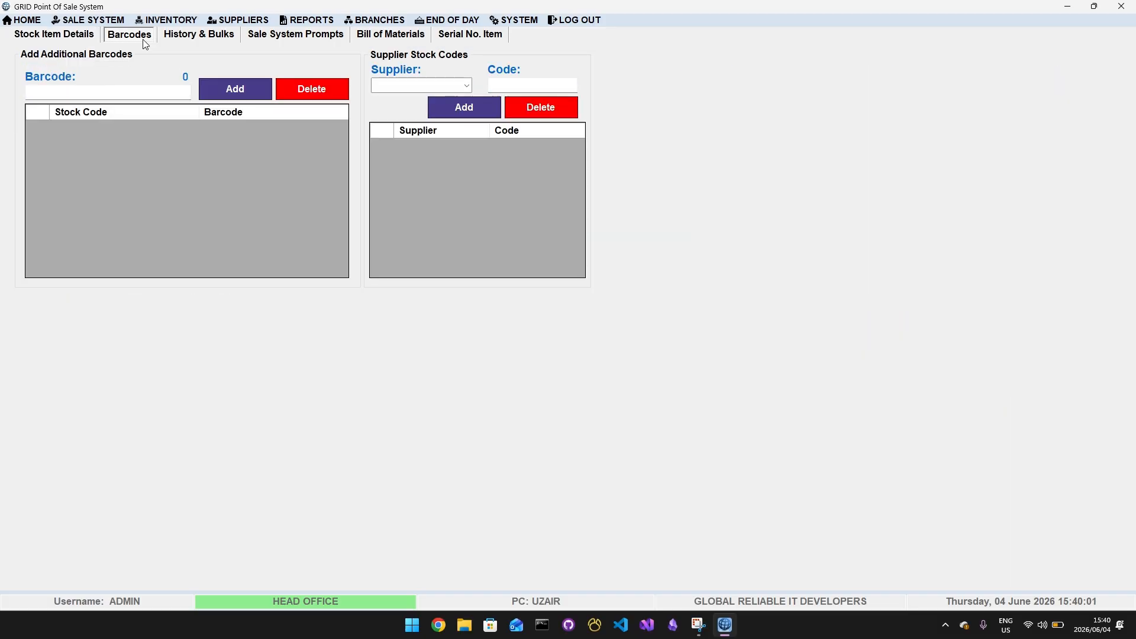
left_click(83, 34)
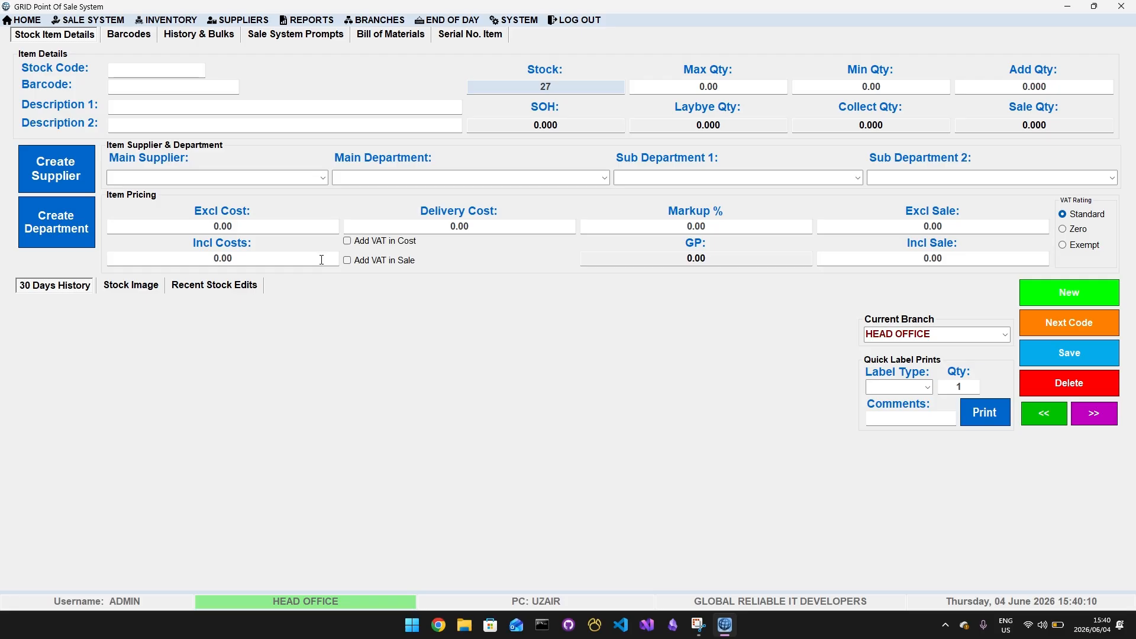
Assign the next stock code, 28, with barcode 28 to a new item and enter BOYS TOP as Description 1
left_click(1053, 332)
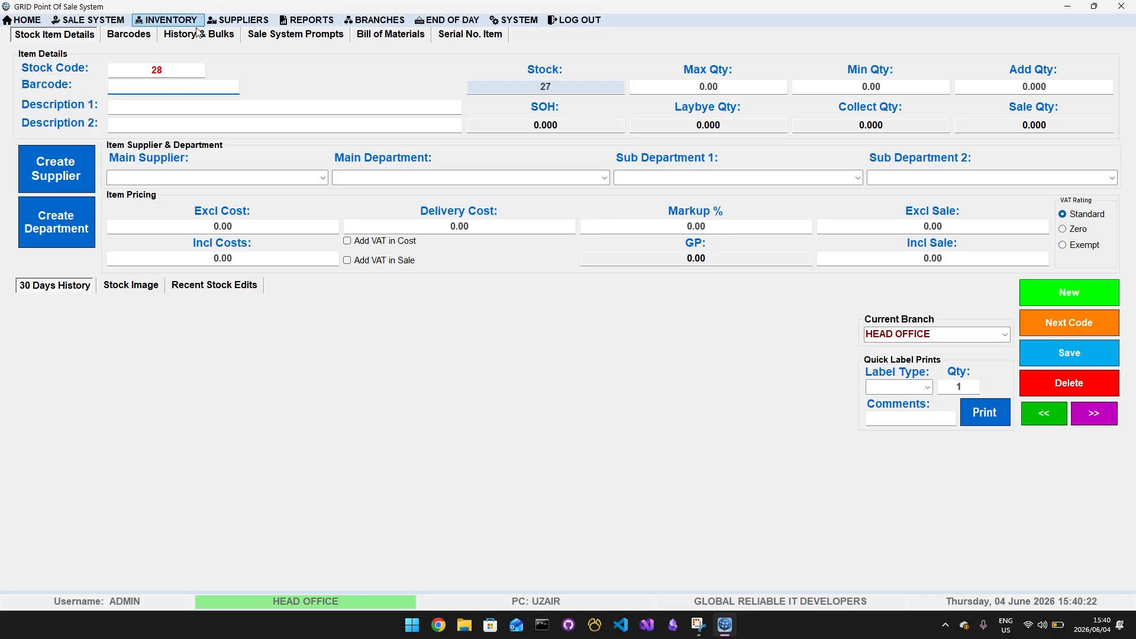
left_click(186, 102)
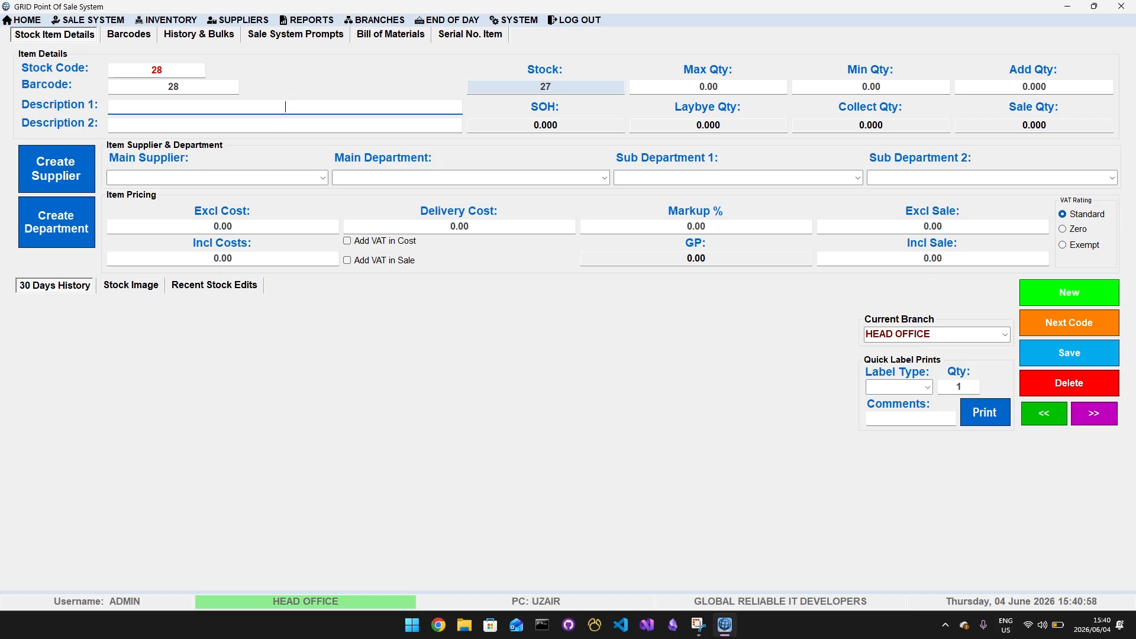
type("BOYS TOP")
Set the item's main supplier to GENERAL SUPPLIER and its main department to GENERAL
left_click(327, 179)
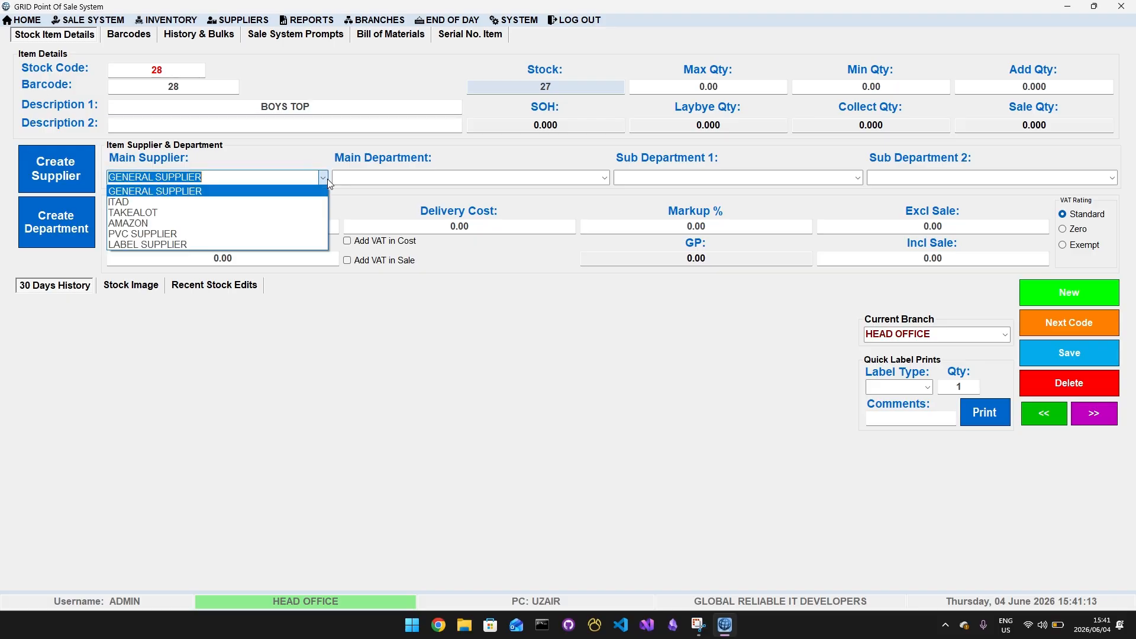
left_click(328, 181)
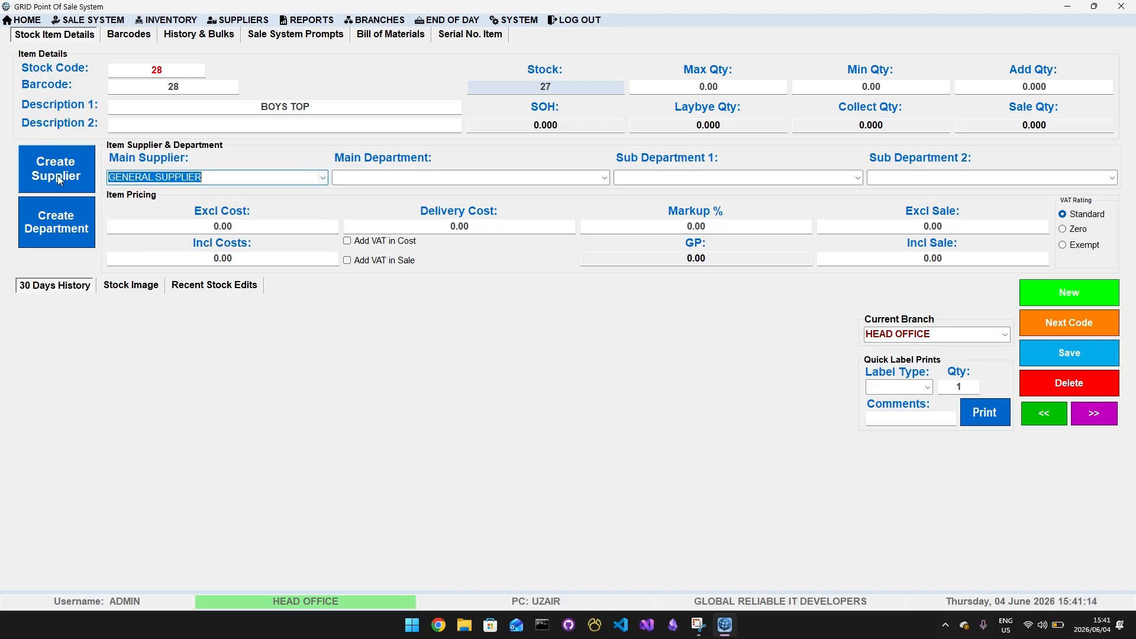
left_click(323, 184)
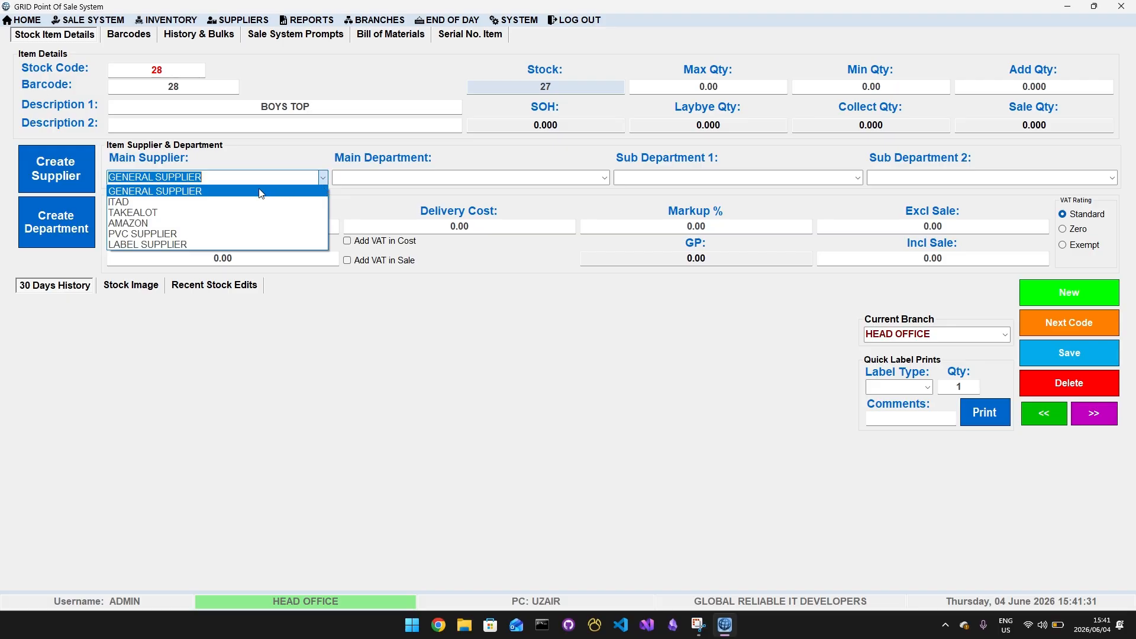
left_click(173, 192)
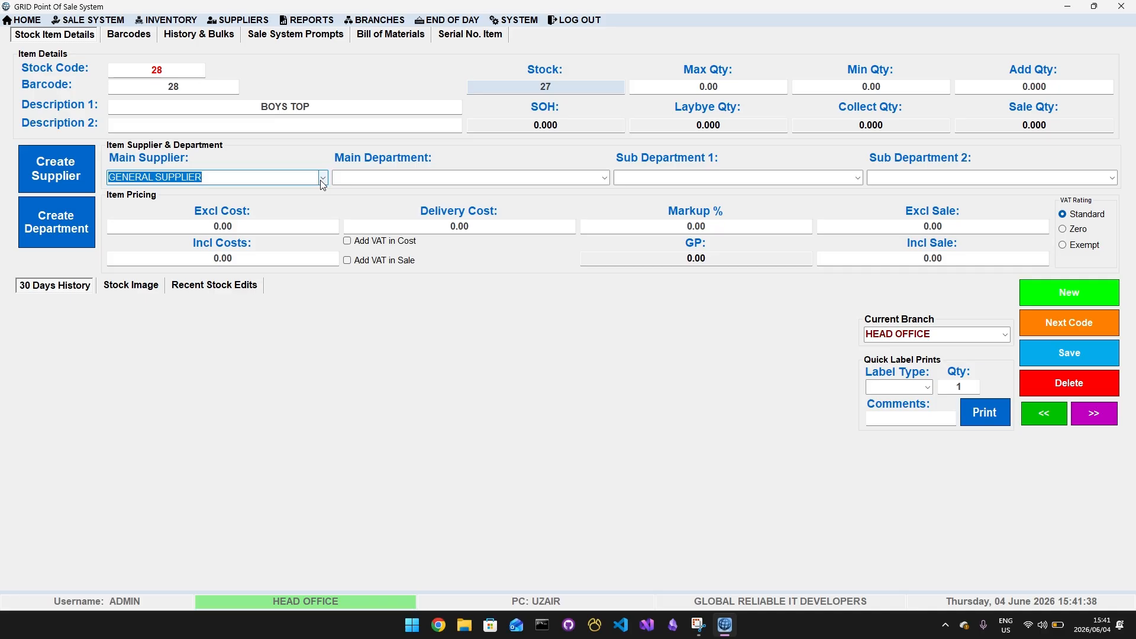
left_click(357, 176)
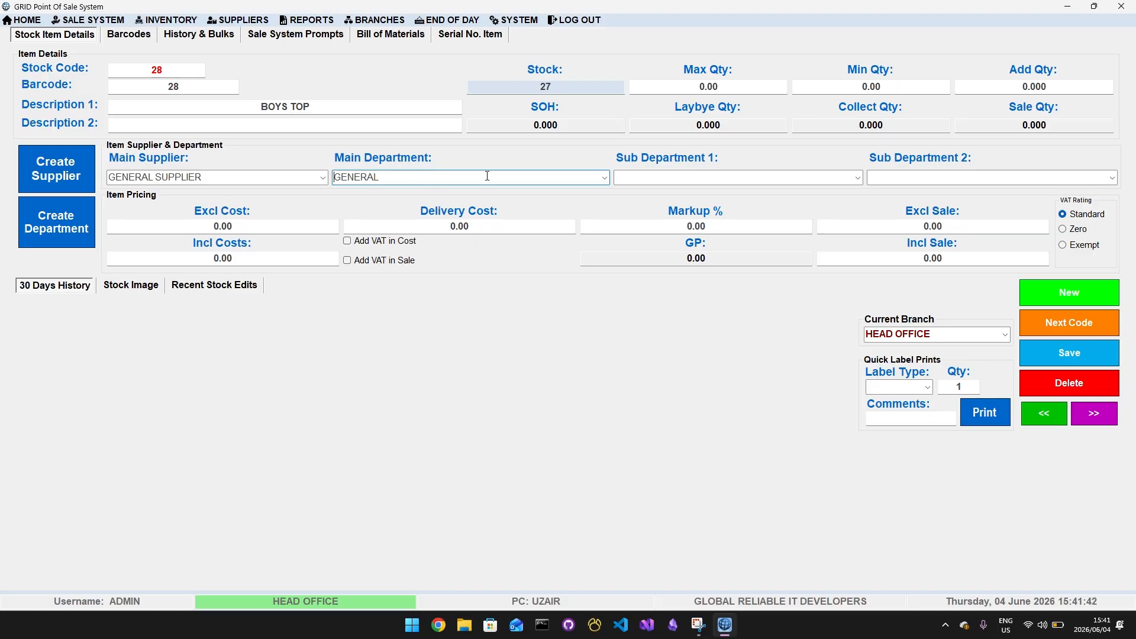
left_click(610, 180)
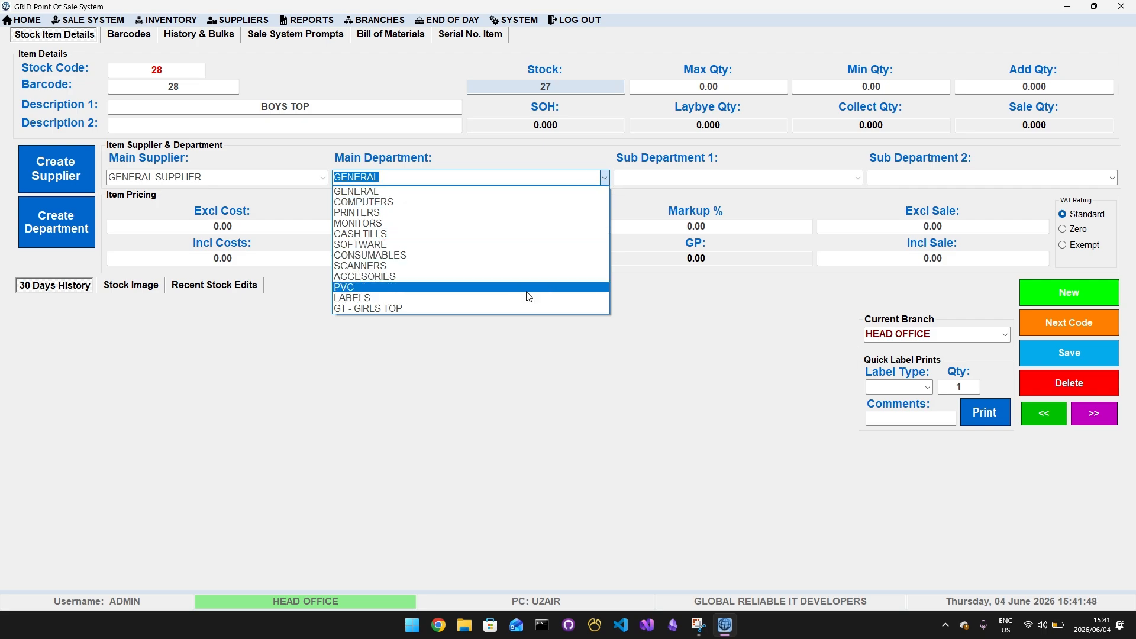
left_click(455, 353)
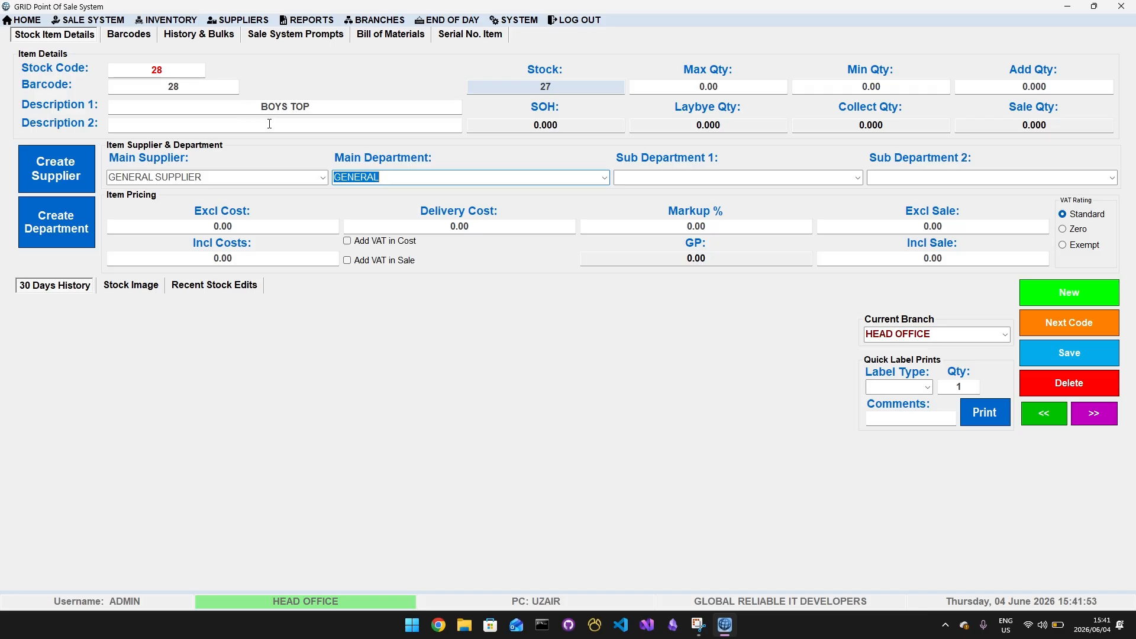
Create a new main department named BT - BOYS TOP
left_click(63, 232)
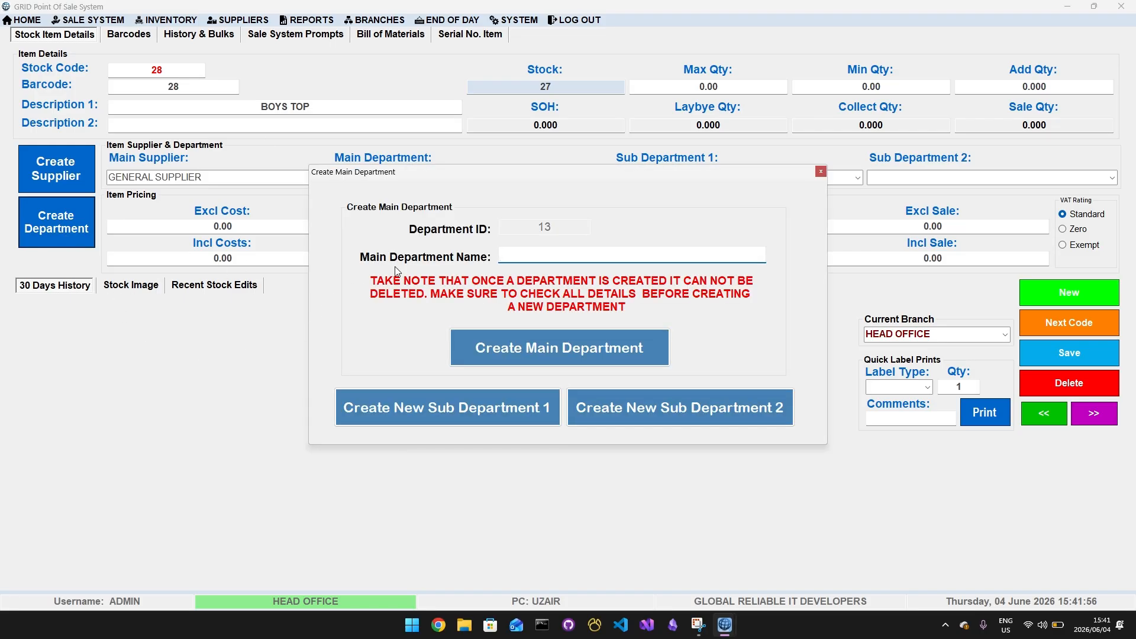
type("b")
key("BackSpace")
type("BT - BPY")
key("BackSpace")
key("BackSpace")
key("BackSpace")
type("BOYS TOP")
left_click(594, 362)
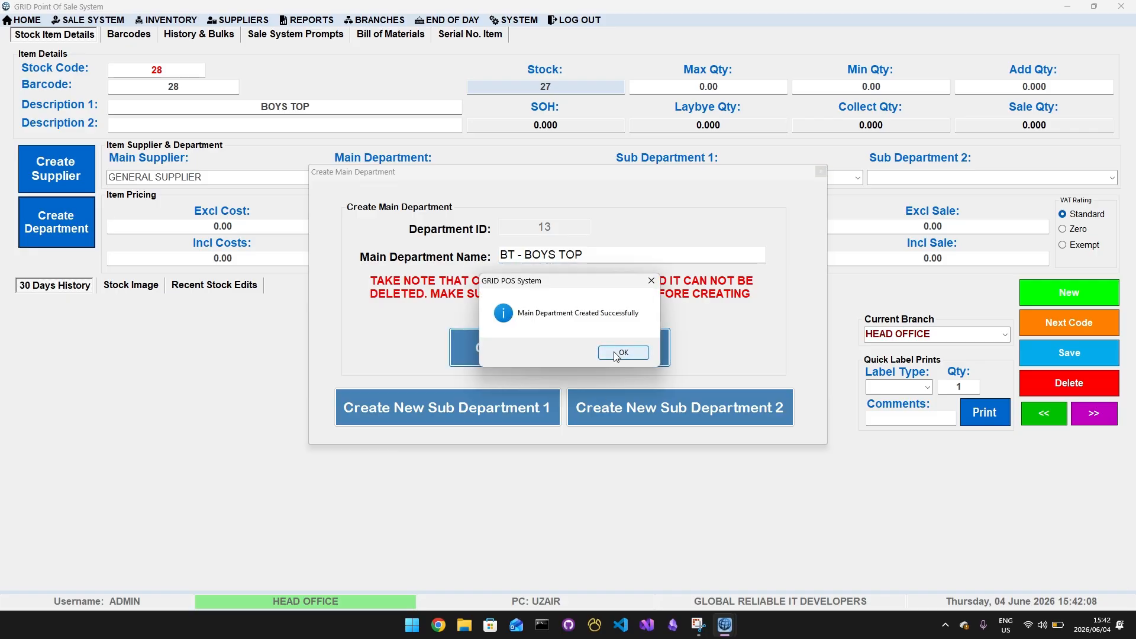
left_click(642, 350)
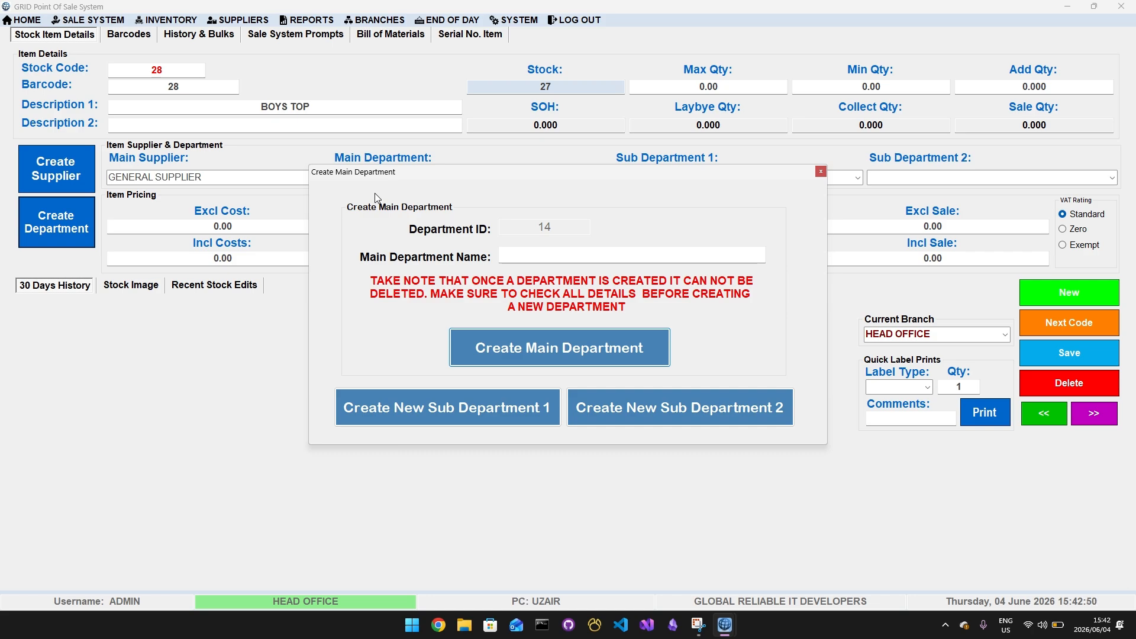
Examine the Sub Department 1 creation form with main department GT - GIRLS TOP selected, and close it without creating anything
left_click(522, 261)
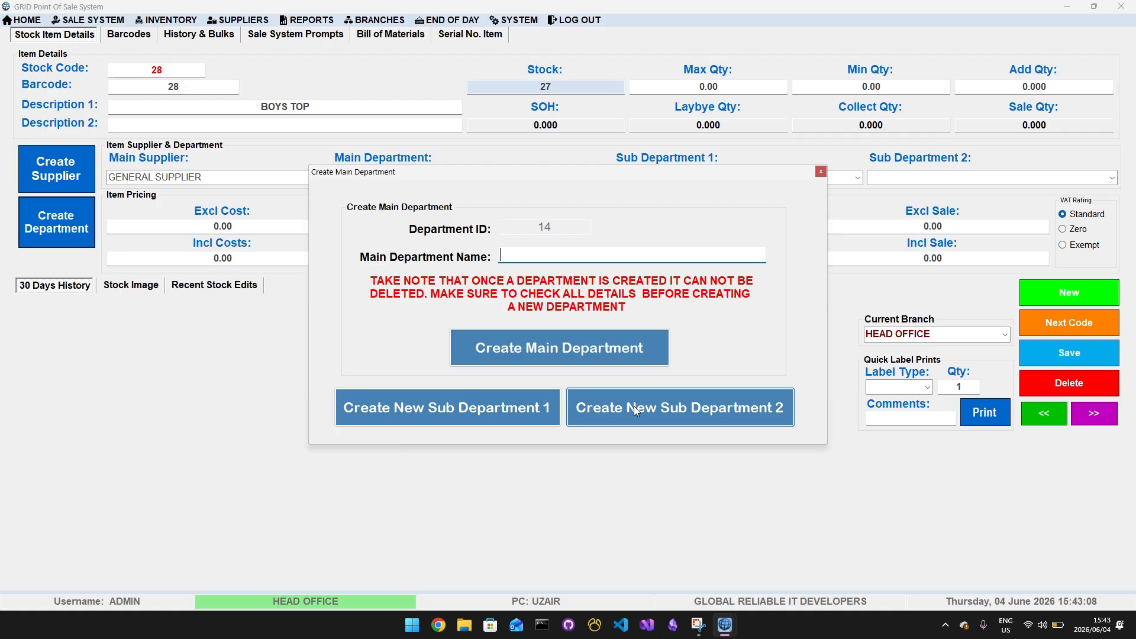
left_click(439, 401)
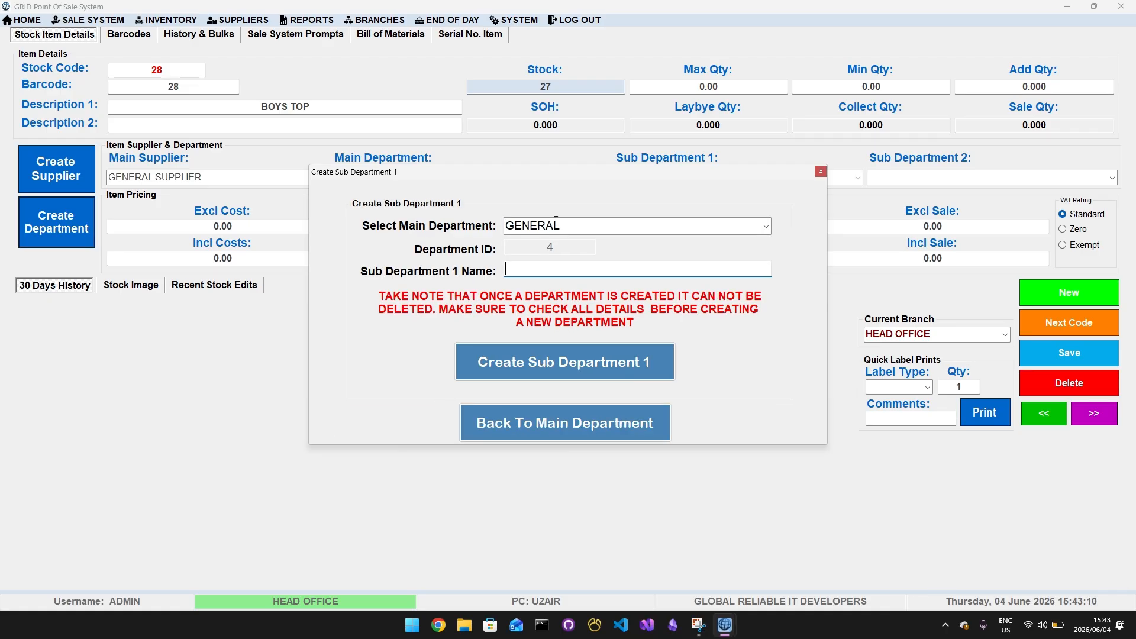
left_click(765, 227)
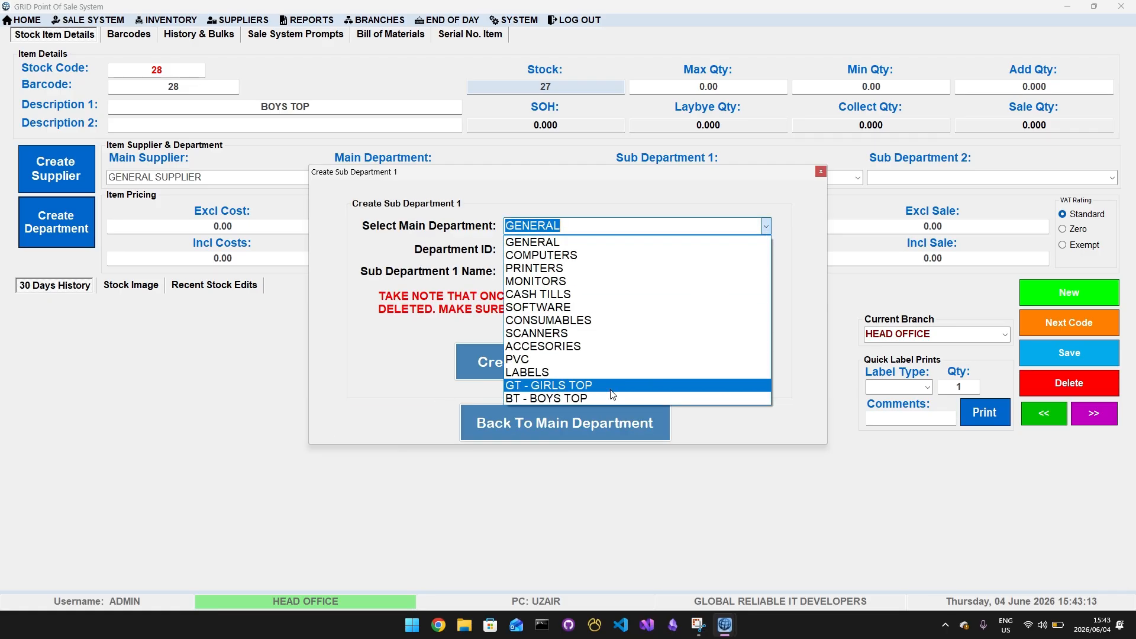
left_click(612, 385)
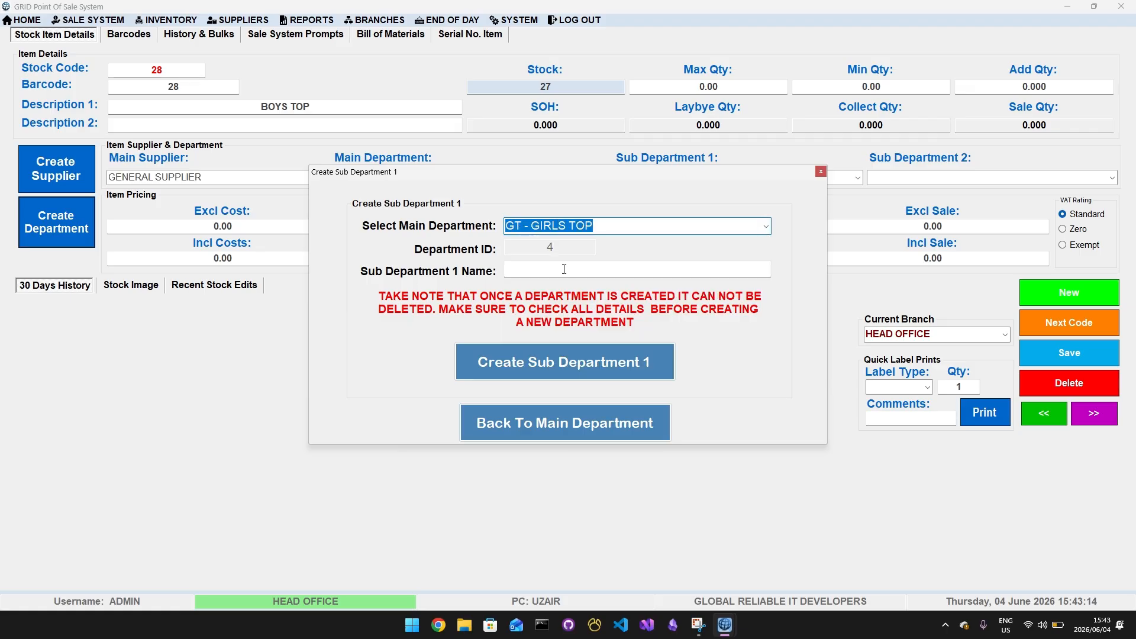
key("Tab")
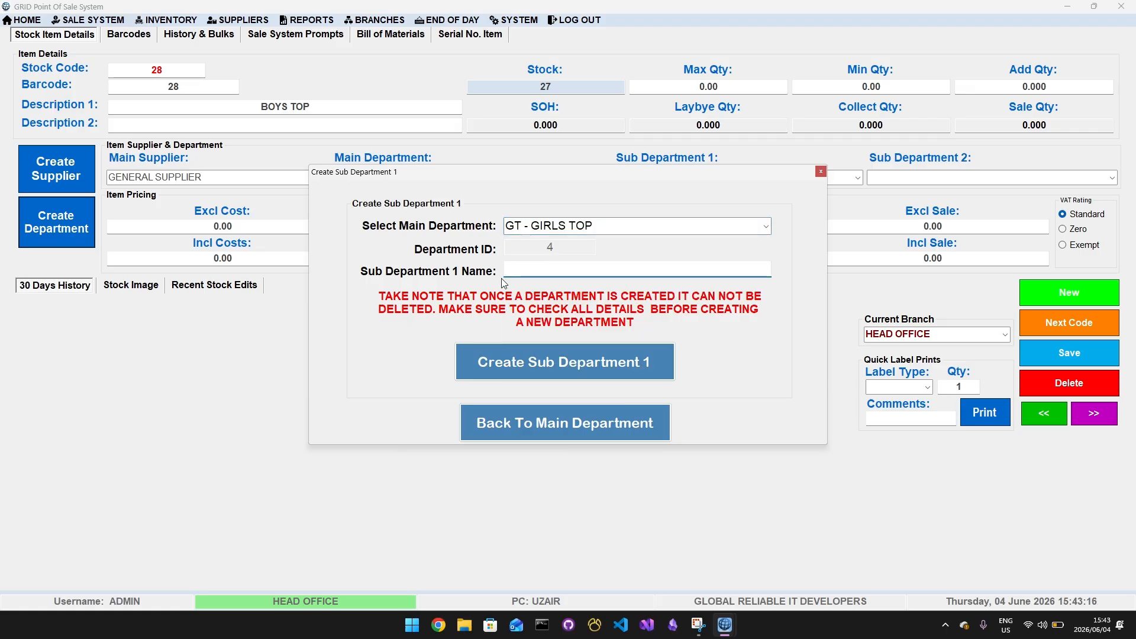
left_click(821, 171)
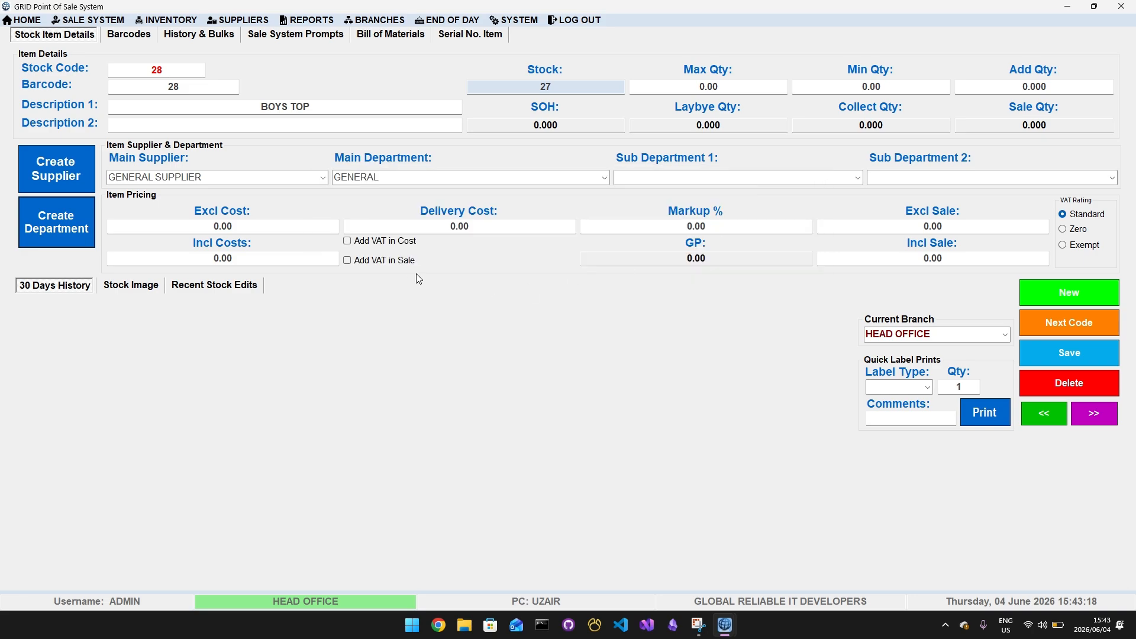
Set the new item's main department to BT - BOYS TOP and check the Sub Department 1 choices, leaving it blank
left_click(604, 178)
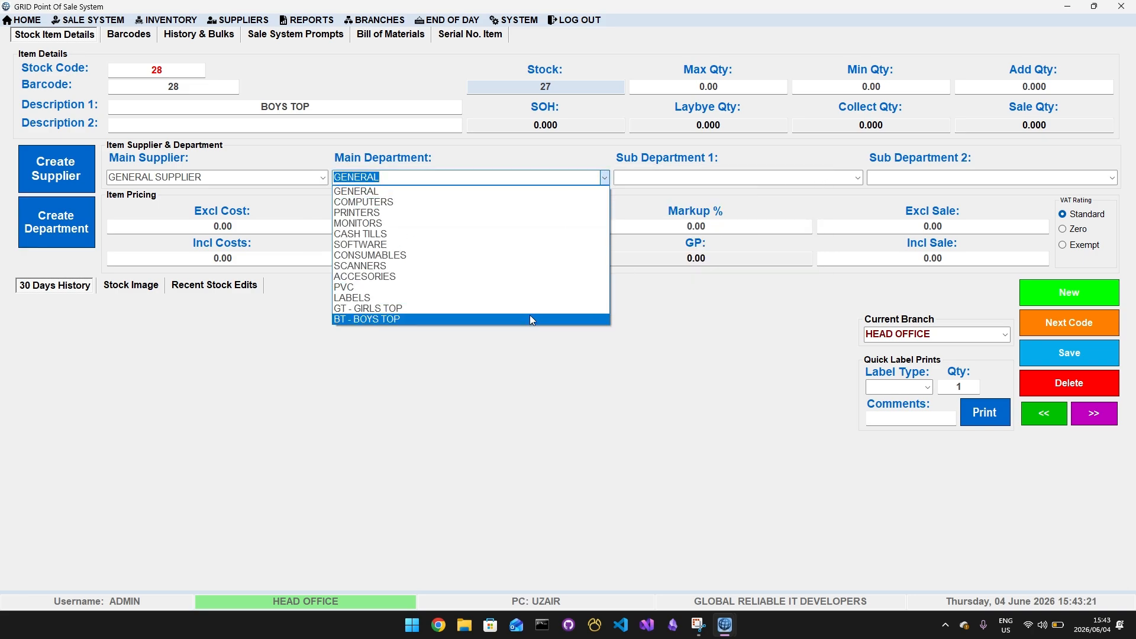
left_click(530, 318)
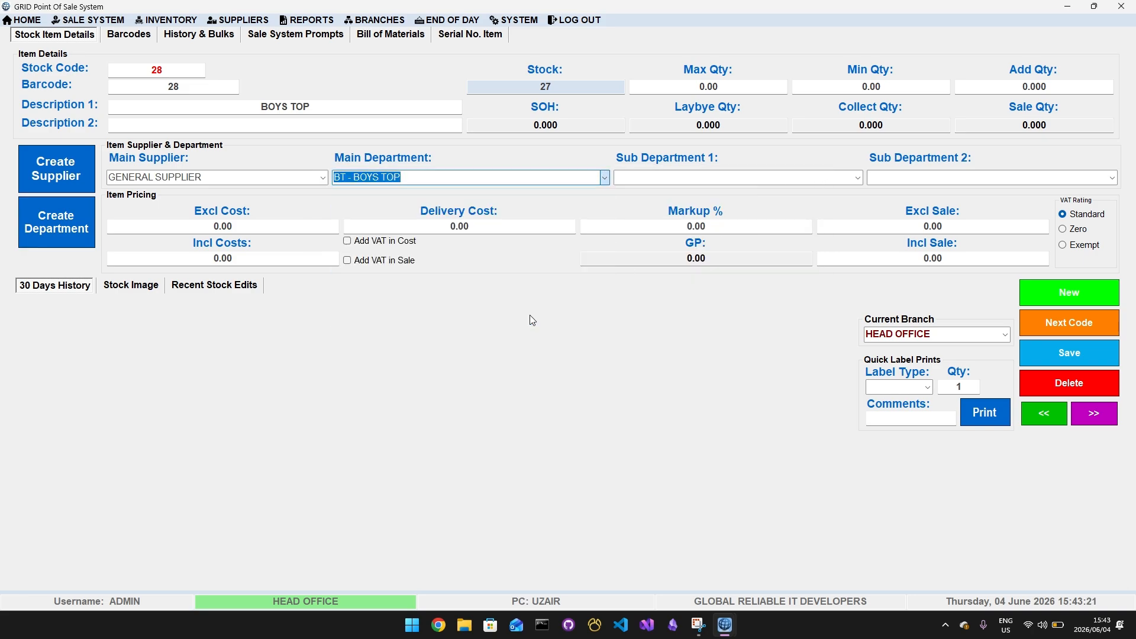
left_click(857, 177)
left_click(850, 178)
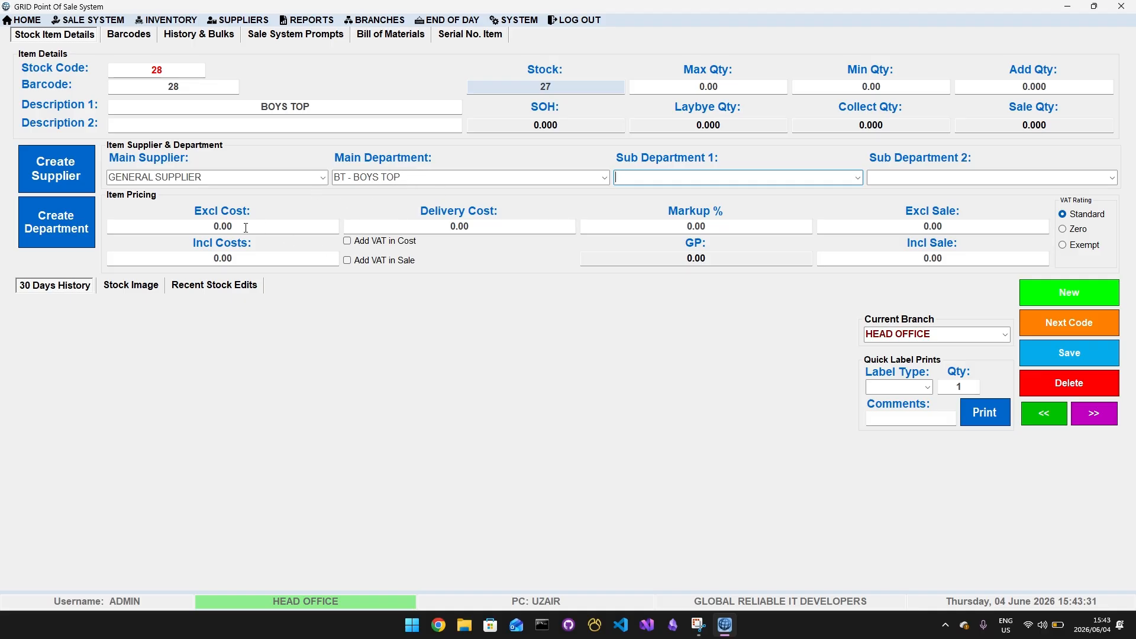
Set the item's cost excluding VAT to 24.50 and add VAT to the cost
left_click_drag(245, 228, 98, 233)
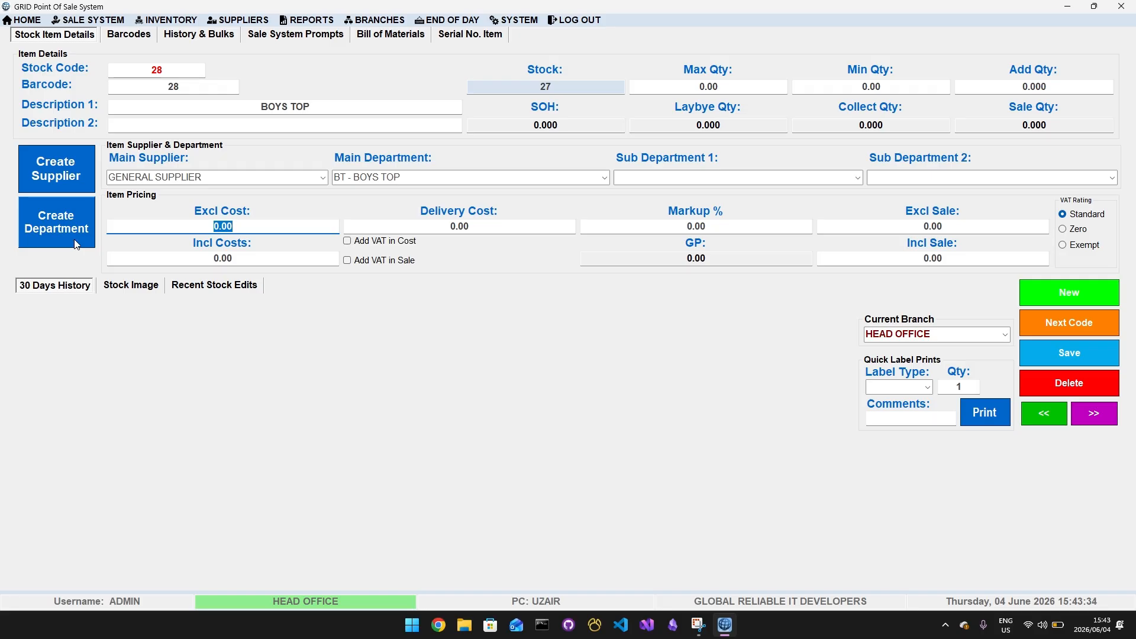
type("24.50")
key("Tab")
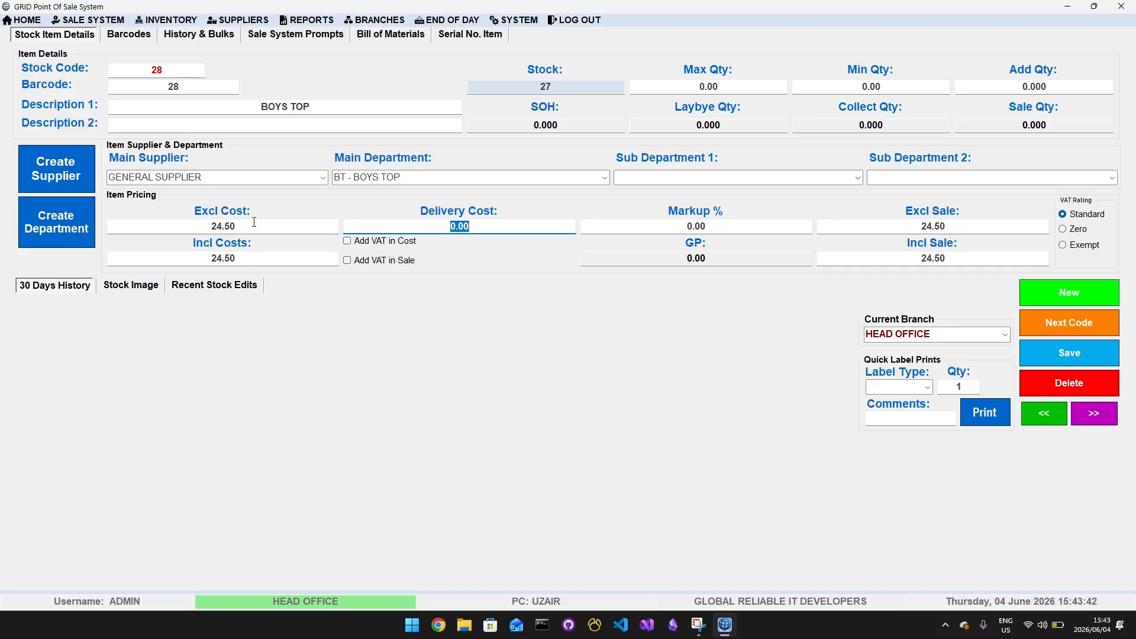
left_click(379, 242)
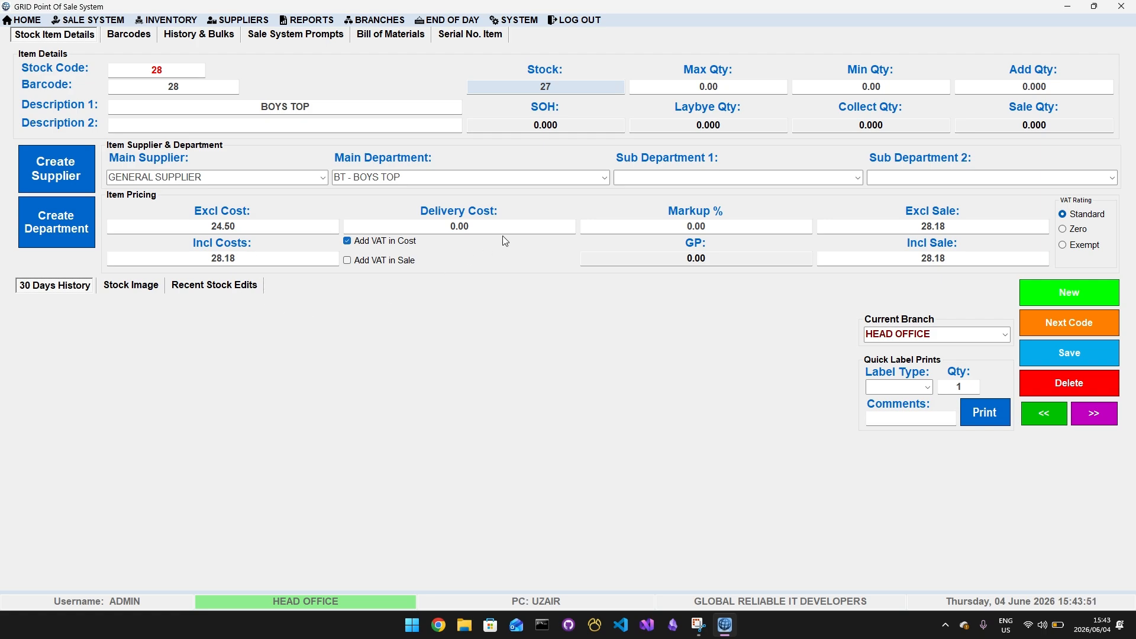
Set the item's markup to 55% and check the resulting gross profit
left_click(632, 231)
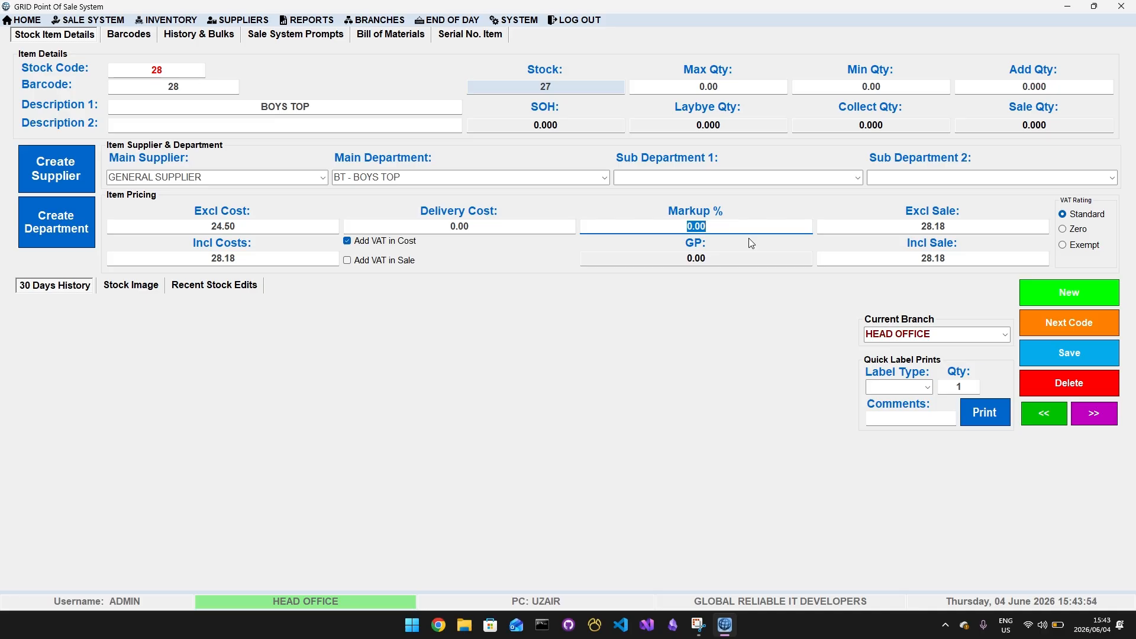
type("55")
key("Tab")
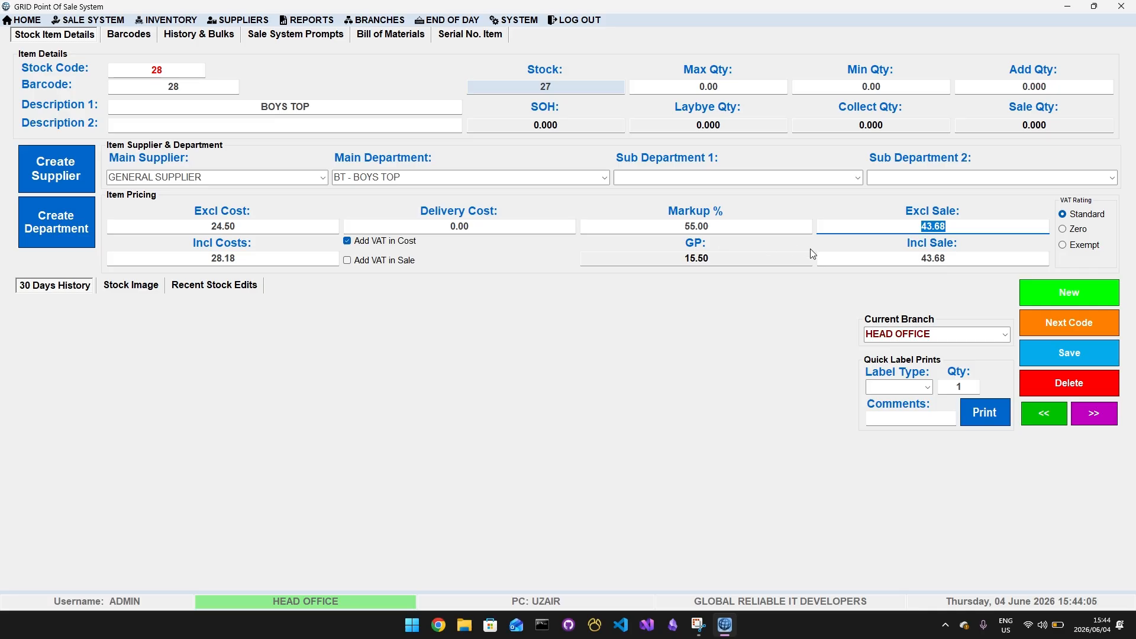
left_click(723, 259)
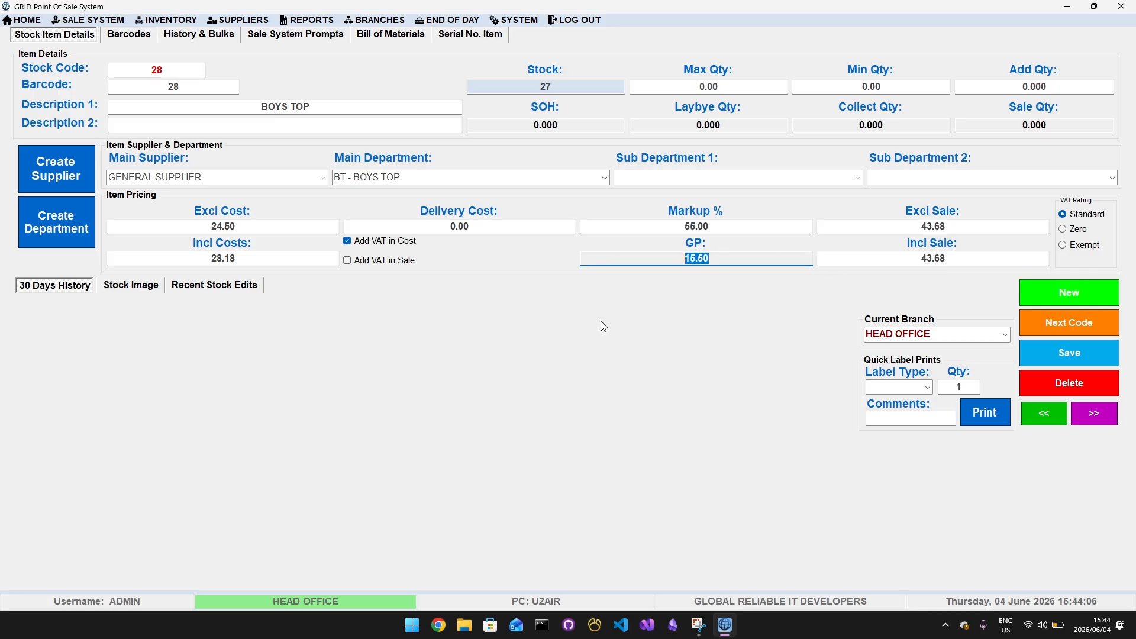
Set the item's sale price including VAT to 50
left_click(968, 258)
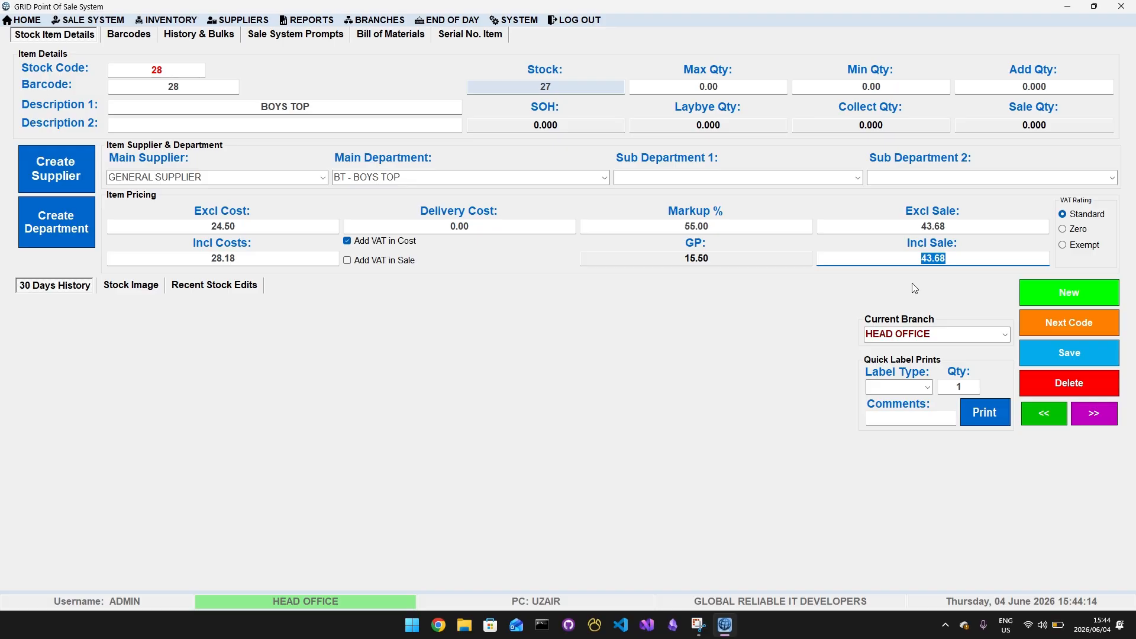
type("50")
left_click(963, 229)
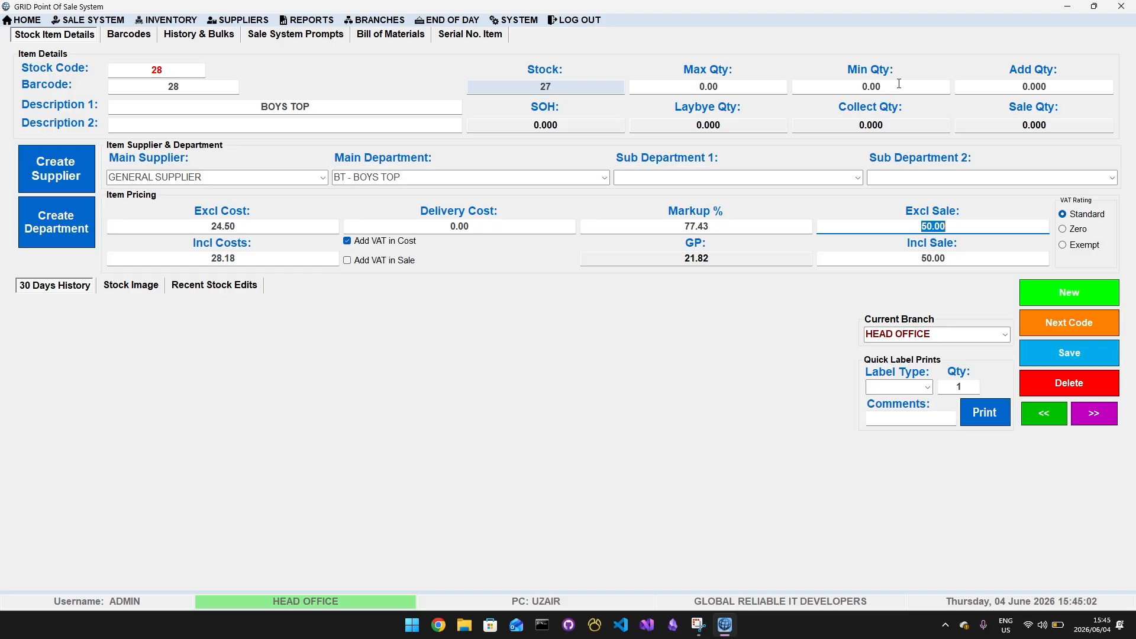
Add an opening quantity of 50 to the BOYS TOP item and save the new stock item
left_click(999, 88)
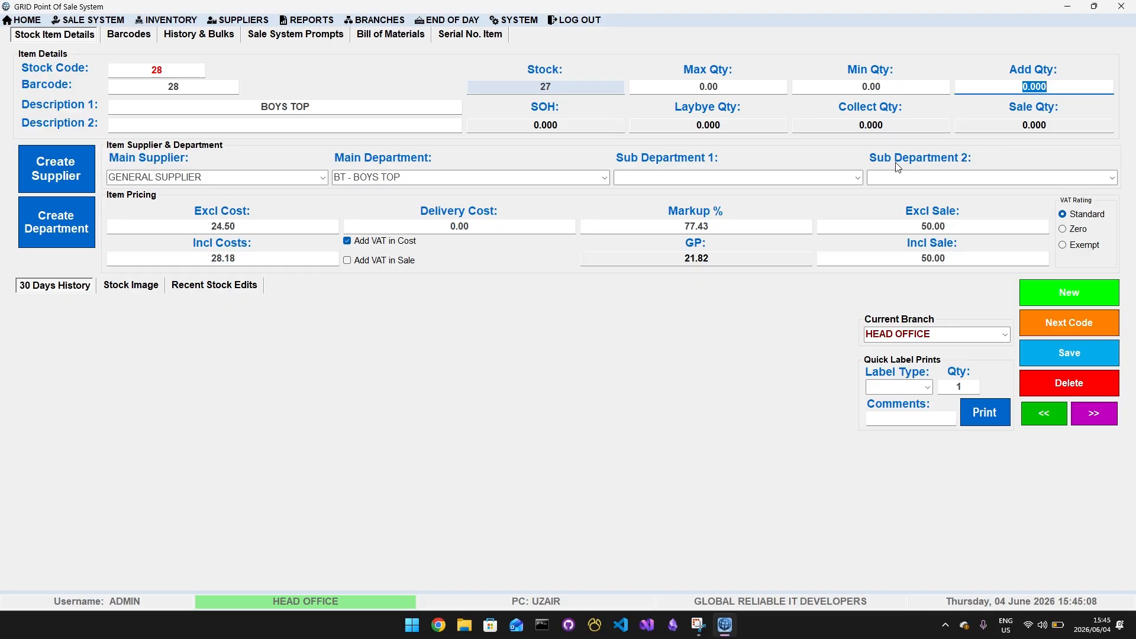
type("50")
left_click(1080, 355)
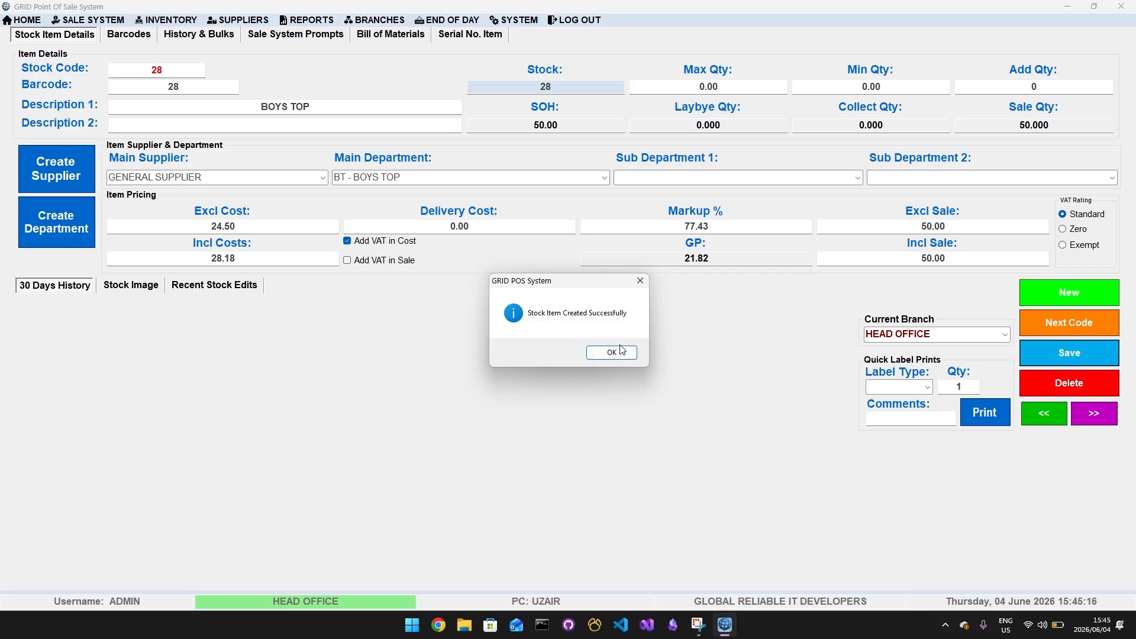
left_click(621, 351)
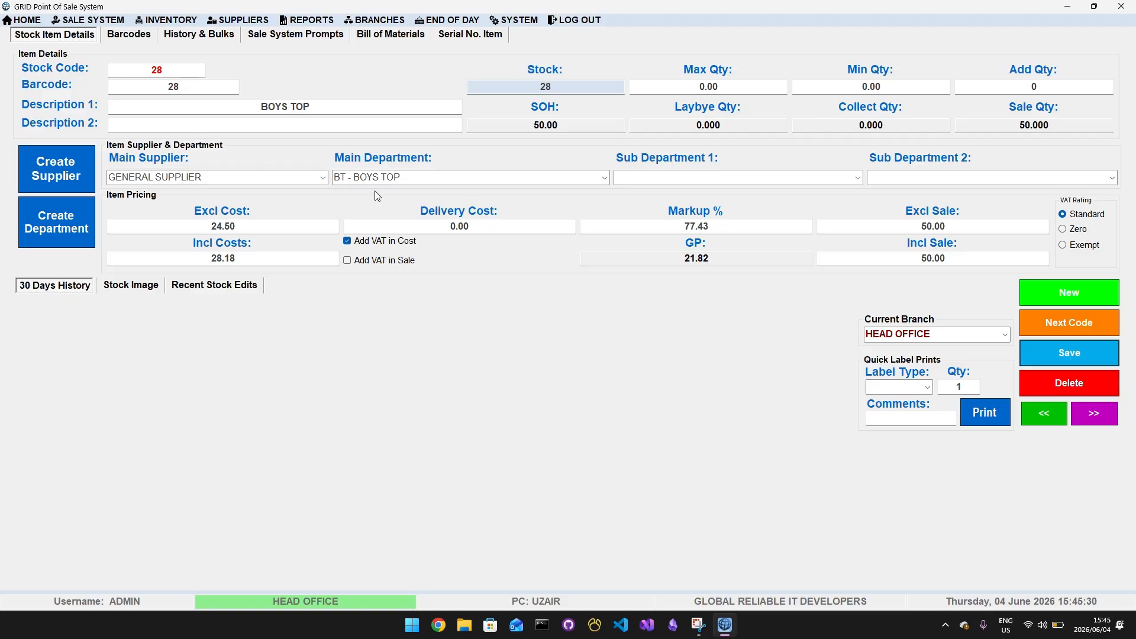
Return to the home screen, open the stock adjustment window and load the item with stock code 28
left_click(19, 24)
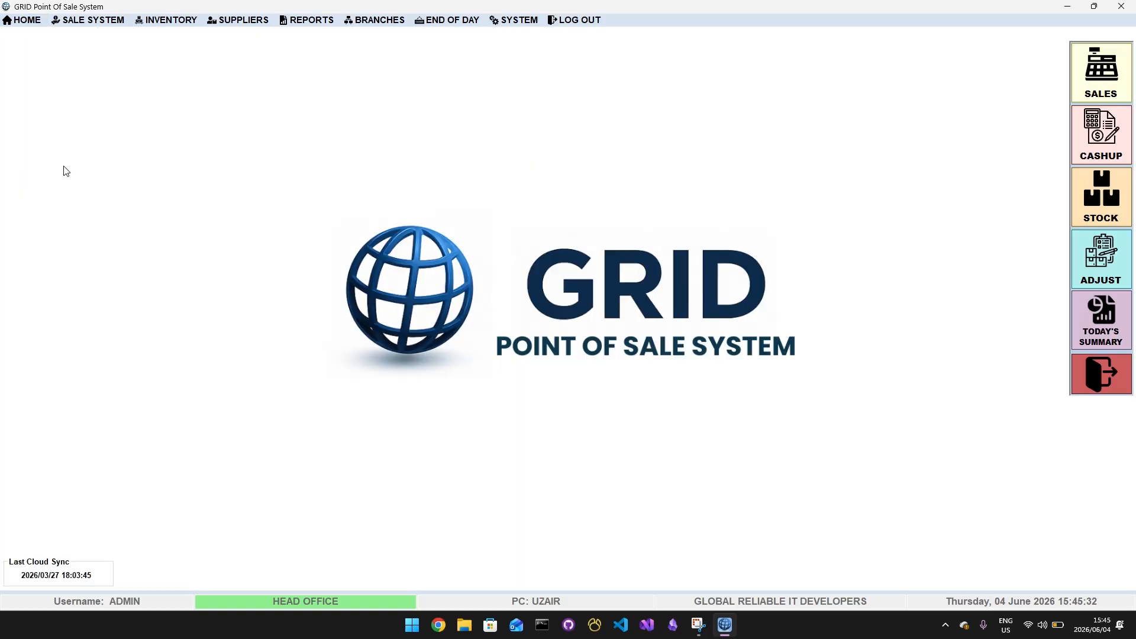
left_click(165, 23)
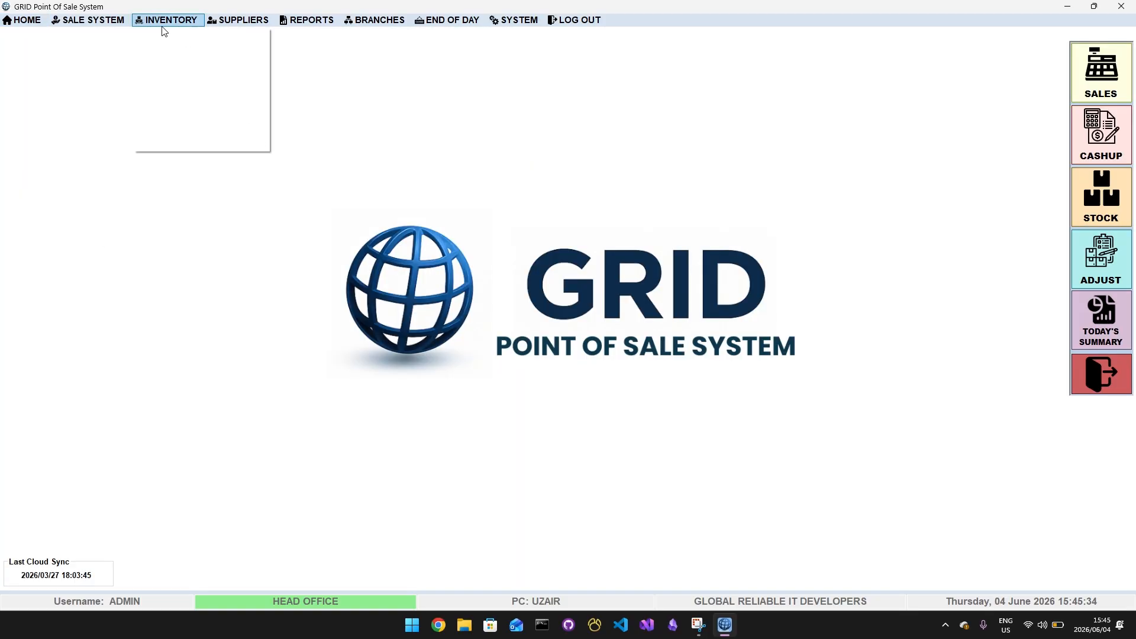
left_click(175, 52)
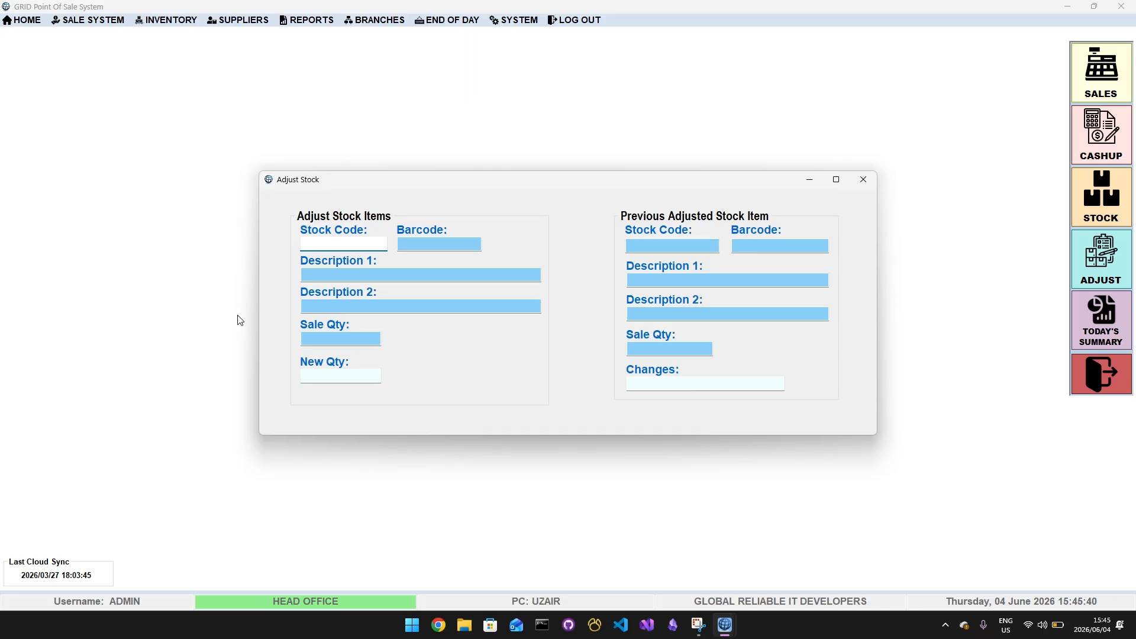
type("28")
key("Return")
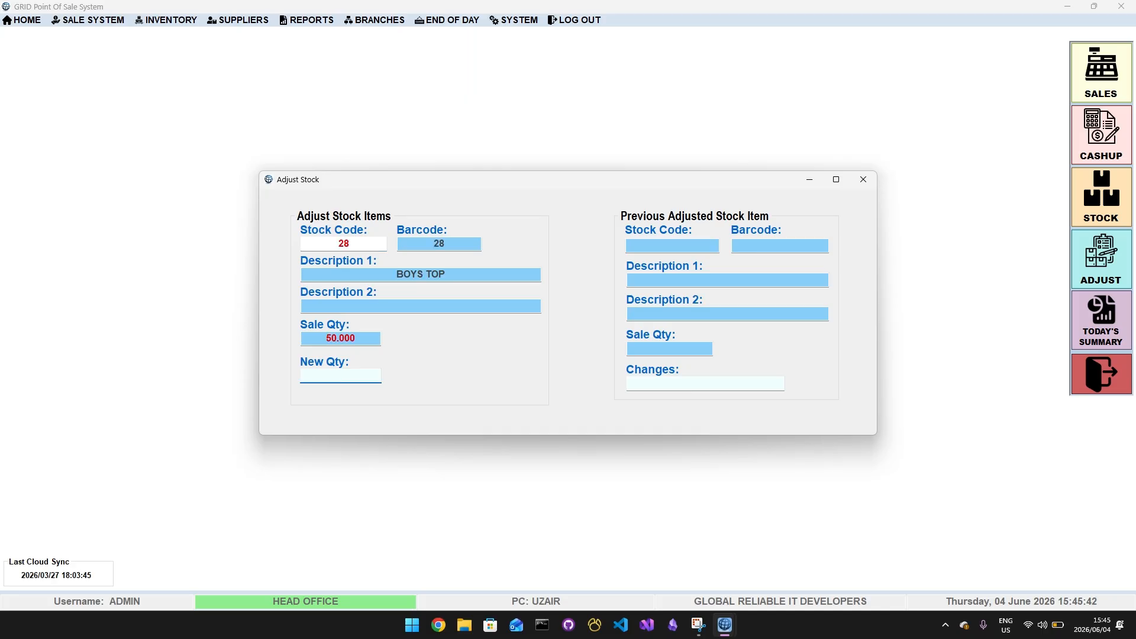
Search the products for BOY and load the BOYS TOP item into the stock adjustment
left_click_drag(372, 246, 264, 237)
key("F1")
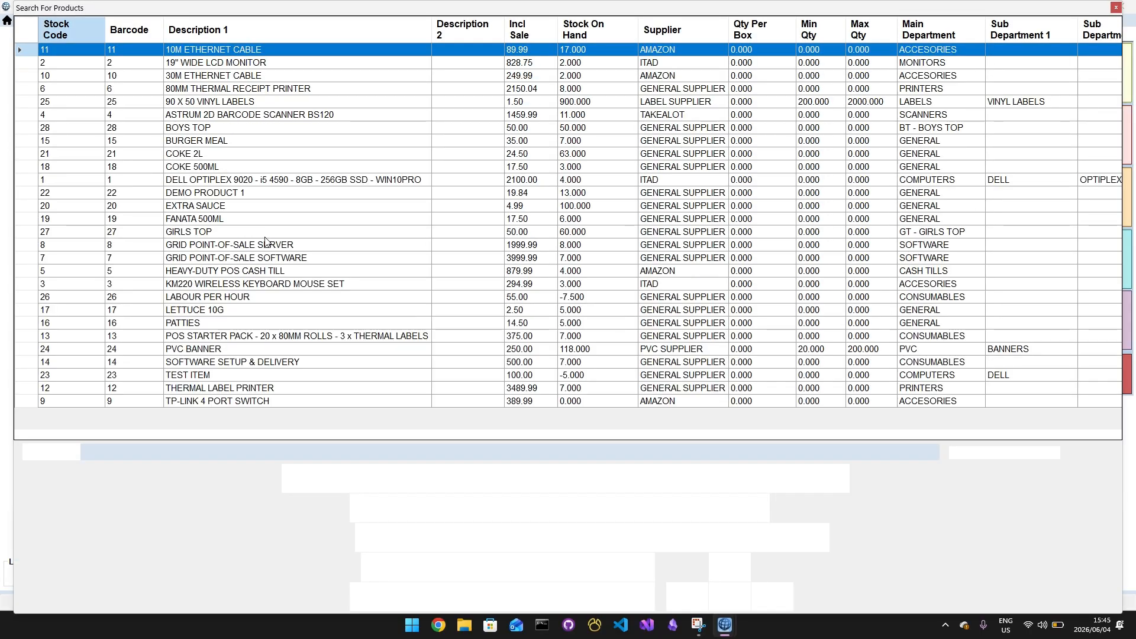
type("BOY")
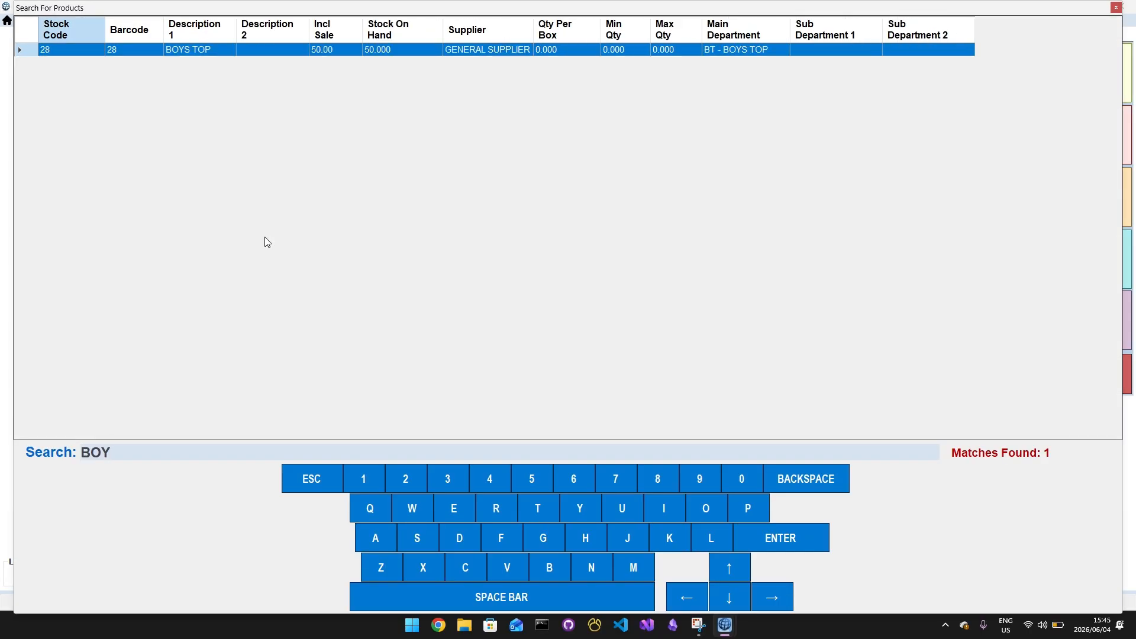
key("Return")
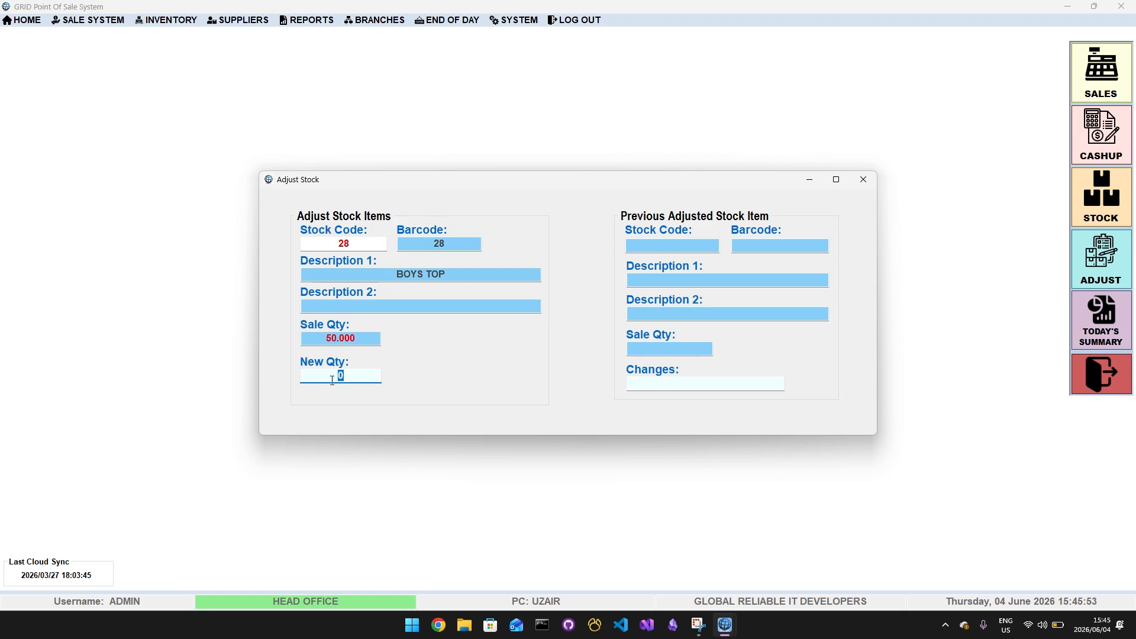
Adjust the BOYS TOP stock by entering a new quantity of 10, and close the stock adjustment window
type("10")
key("Return")
left_click(444, 331)
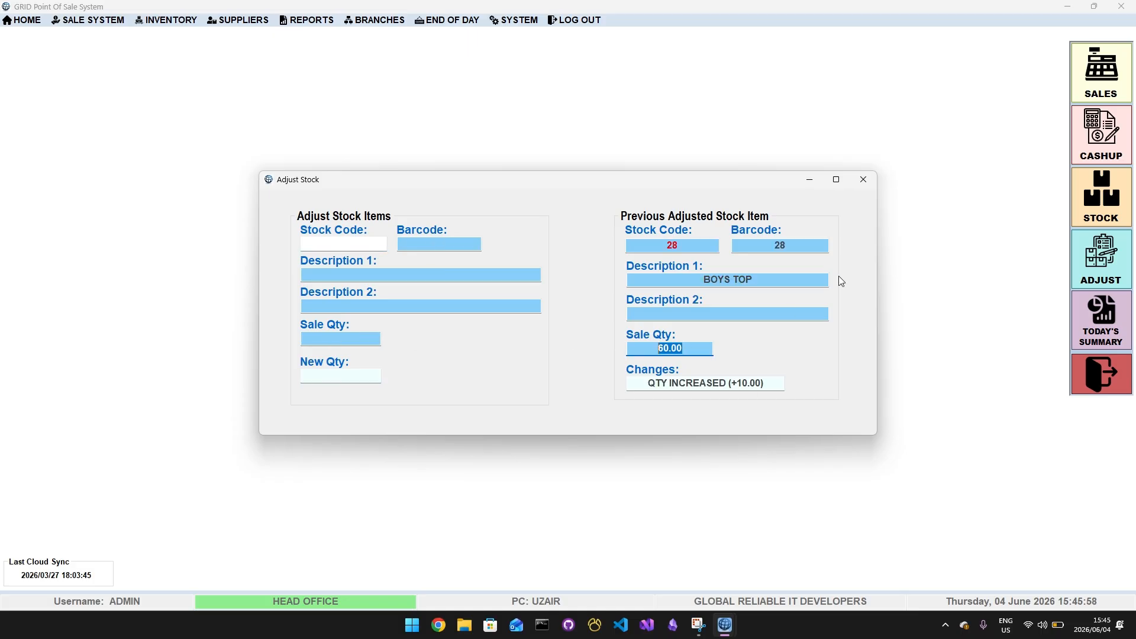
left_click(863, 179)
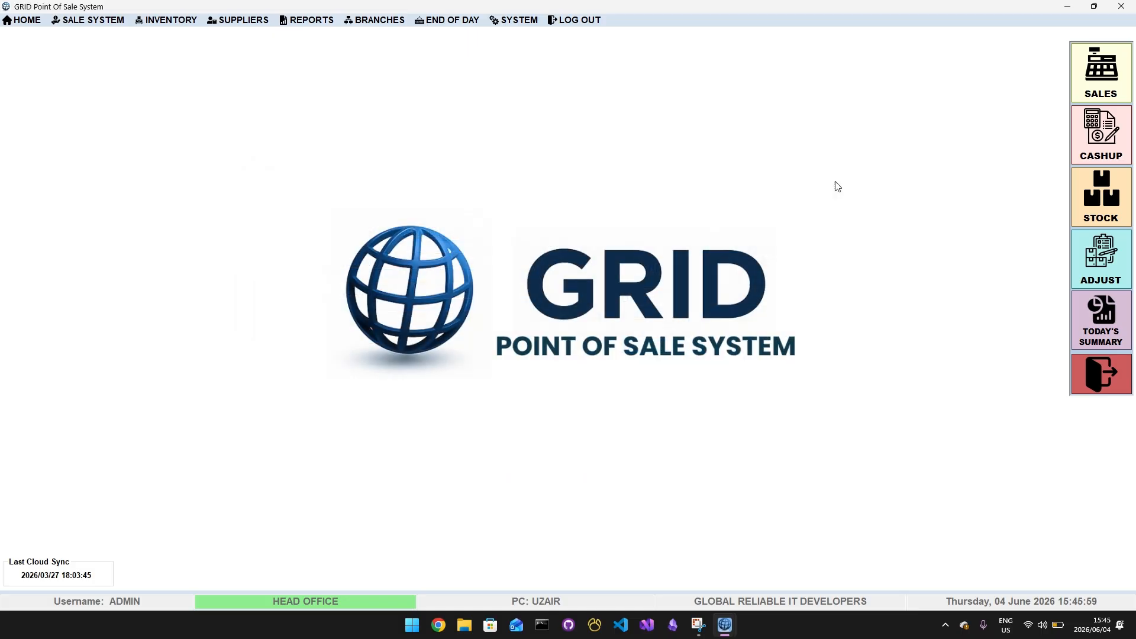
Open the stock item details screen and view the available branch management options
left_click(166, 20)
left_click(184, 37)
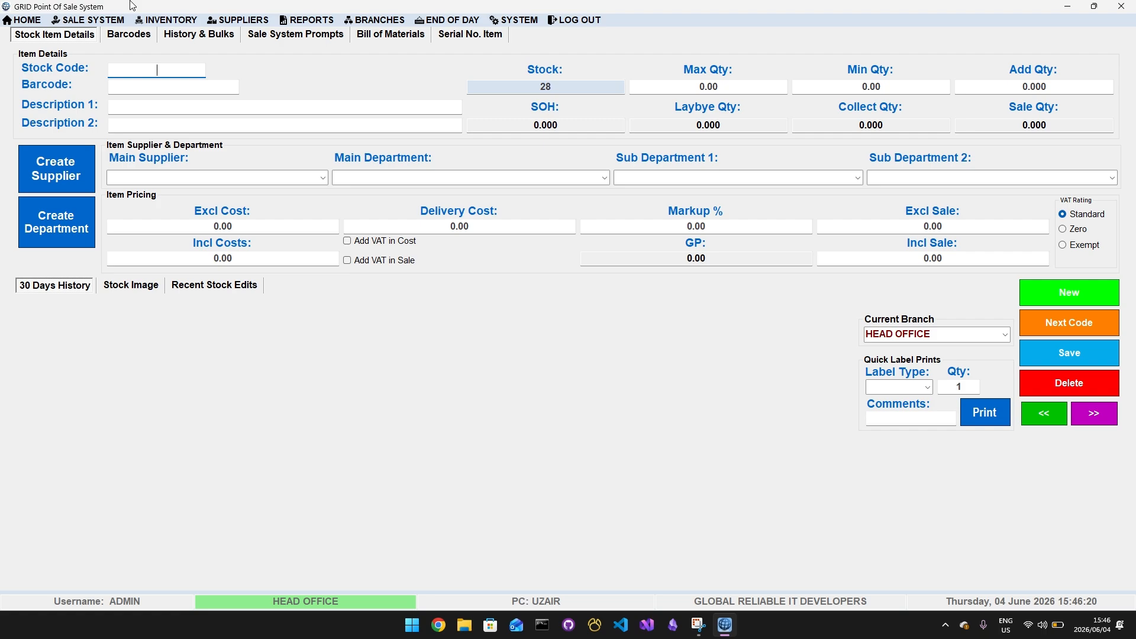
left_click(396, 24)
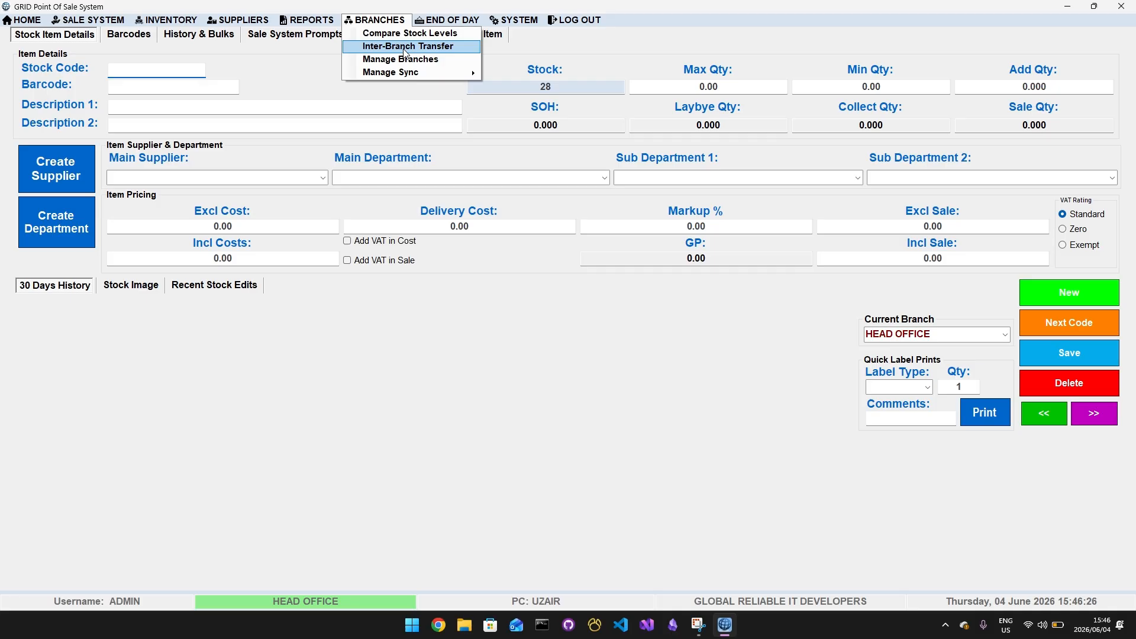
left_click(308, 73)
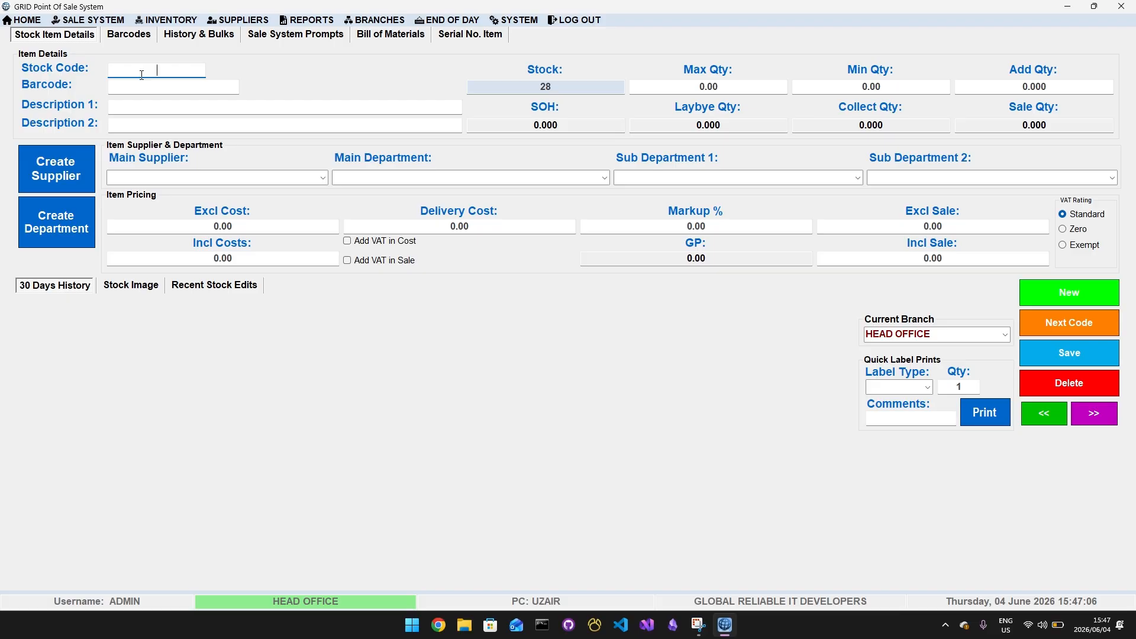
Load the item with stock code 28 and examine the quantity movements in its 30-day history
type("28")
key("Return")
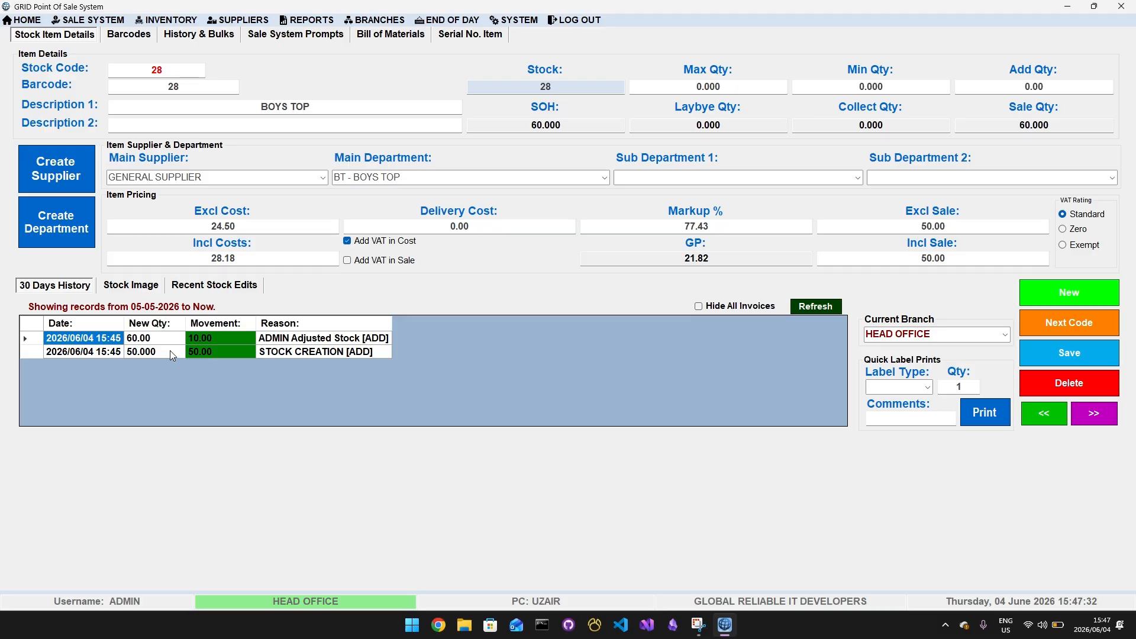
left_click(211, 352)
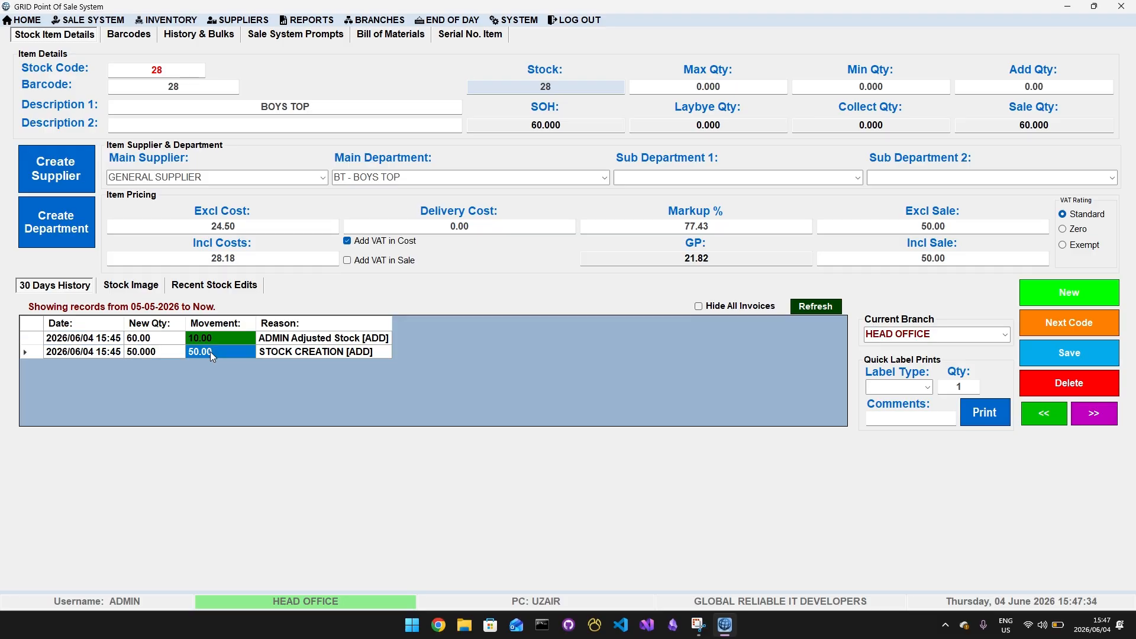
left_click(158, 352)
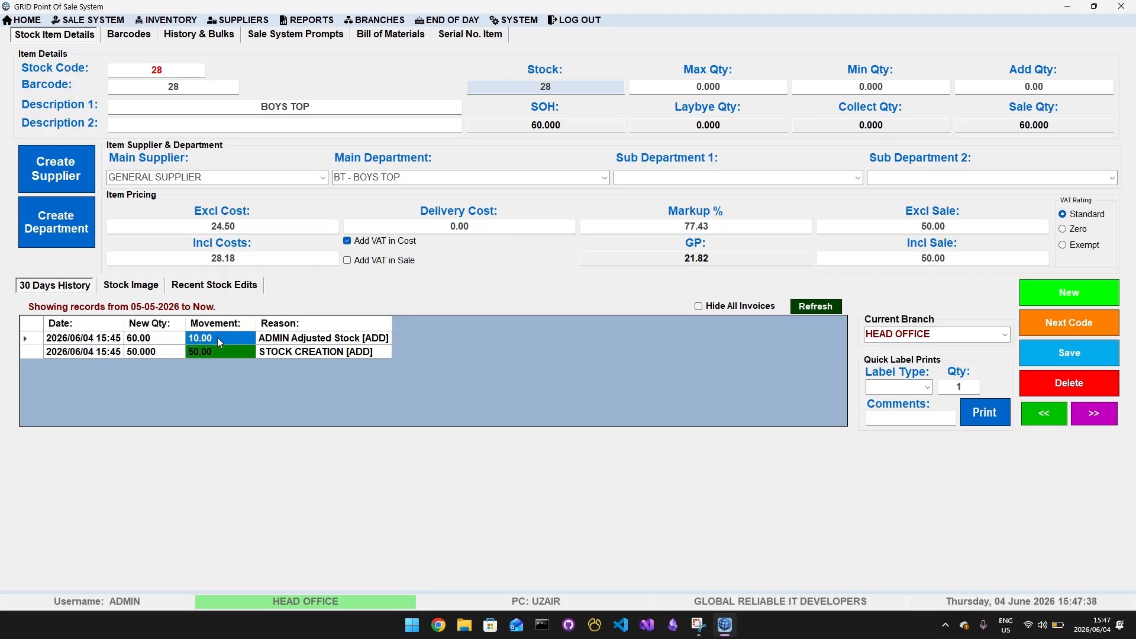
Examine the stock adjustment record in the 30-day history, switch the current branch to ESHOWE, and return to the home screen
left_click(153, 339)
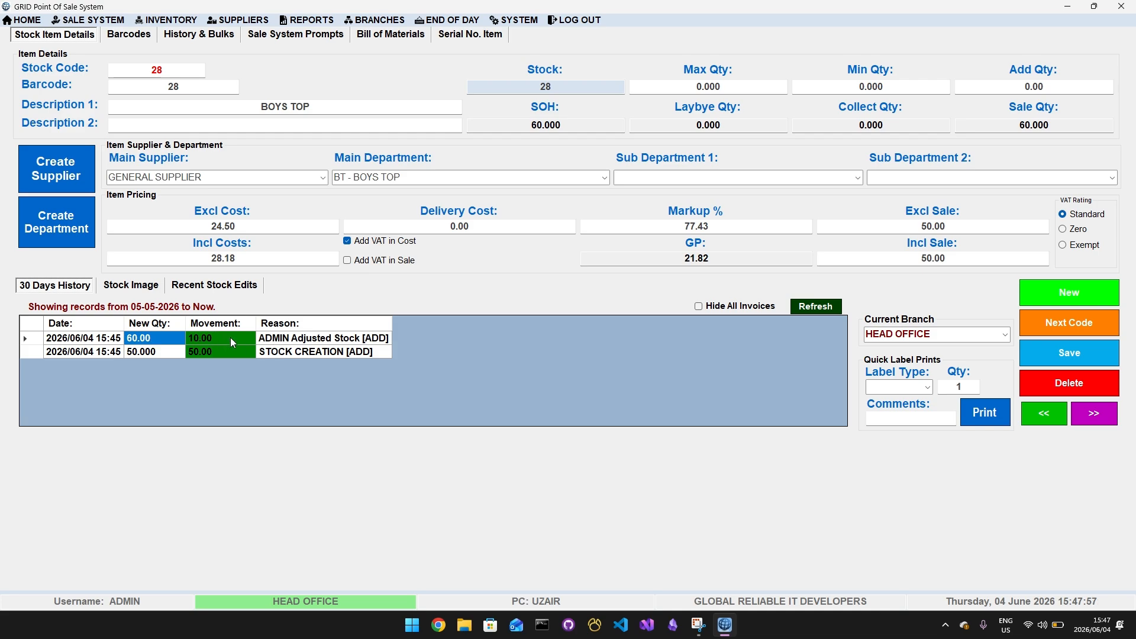
left_click(326, 334)
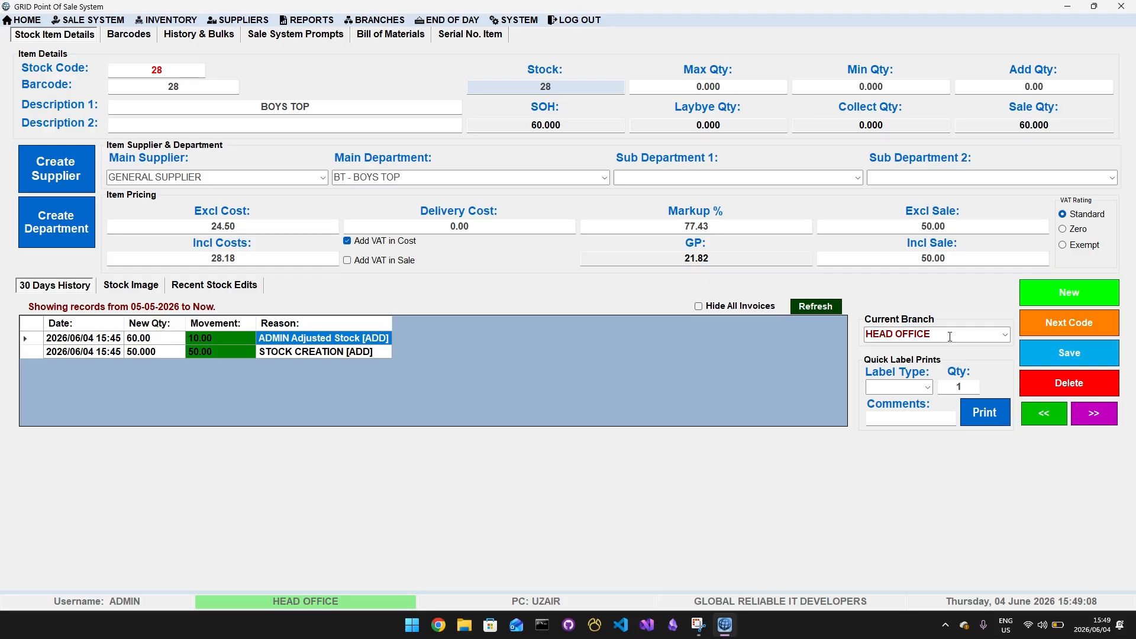
left_click(1005, 335)
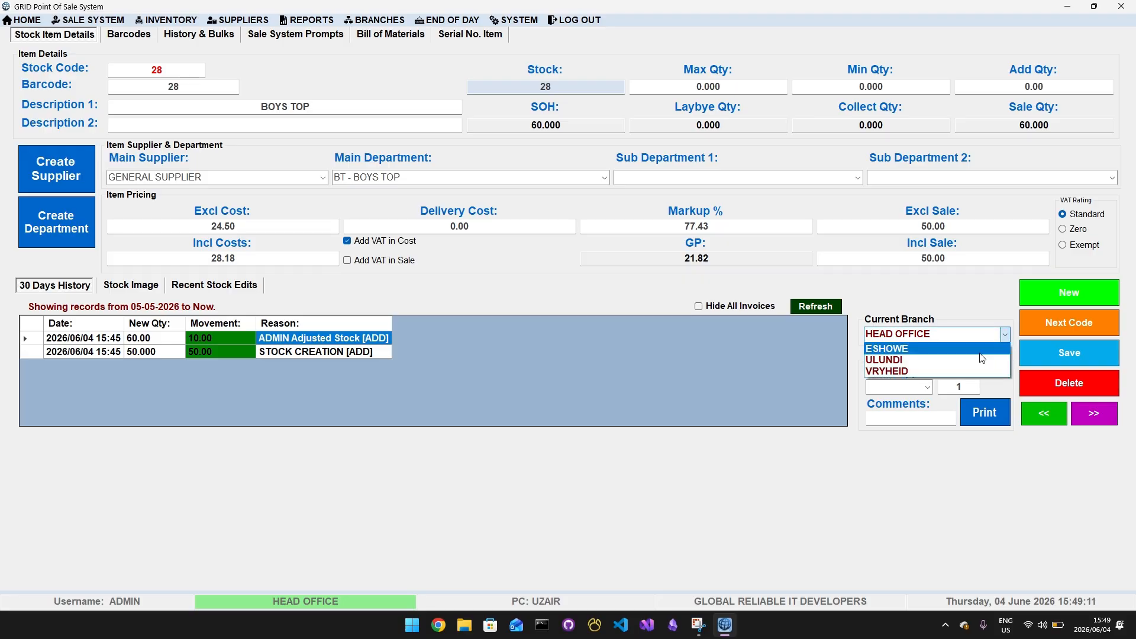
left_click(906, 352)
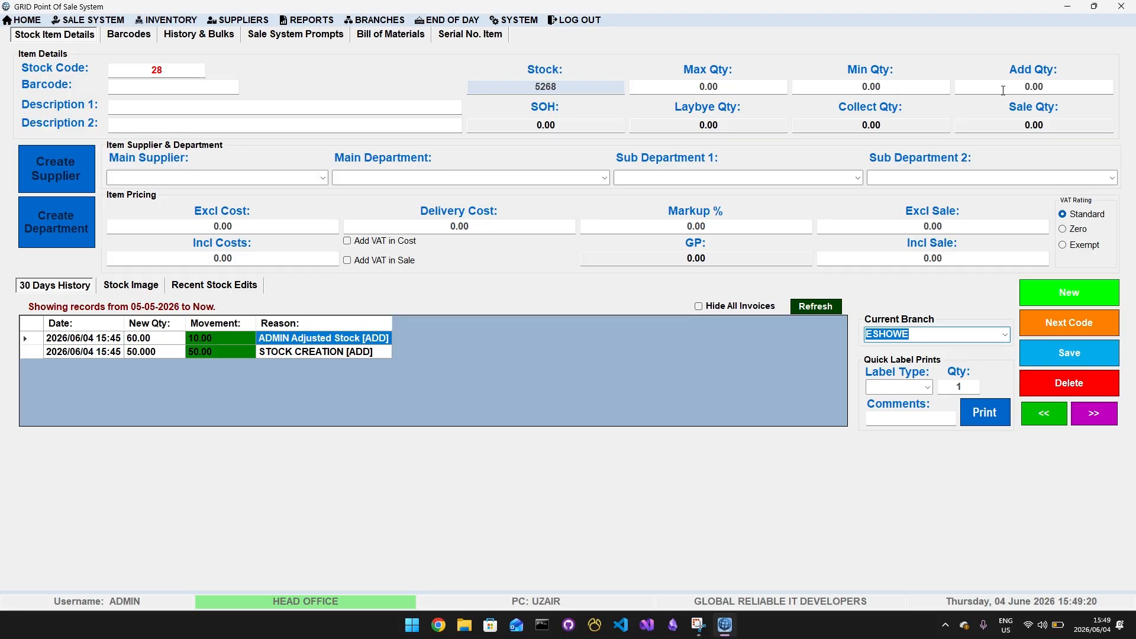
left_click(1096, 81)
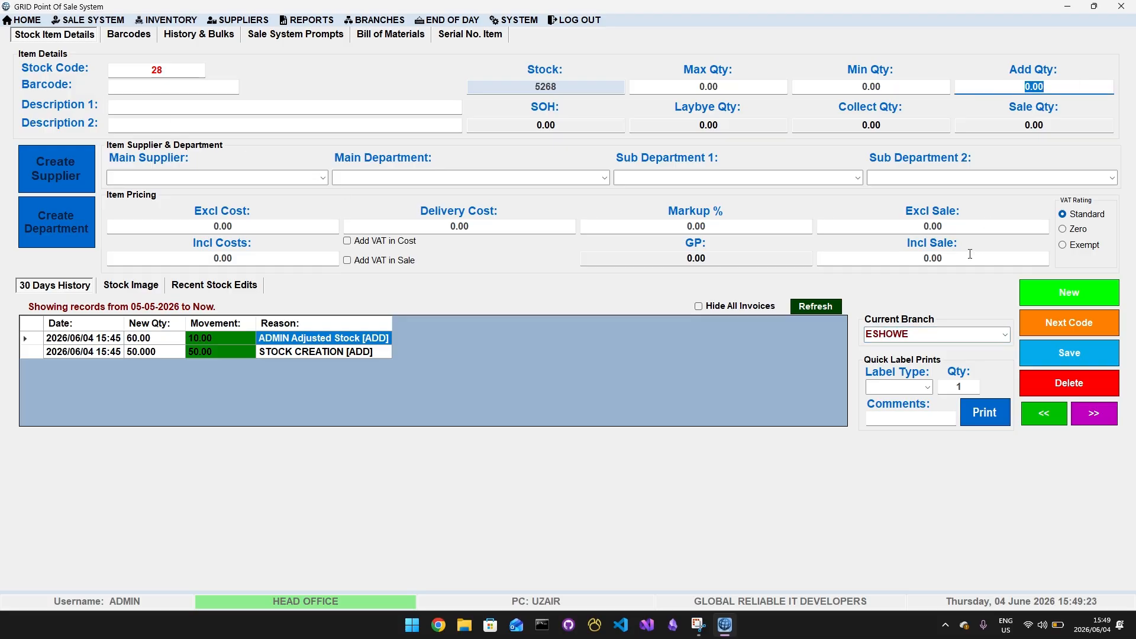
left_click(15, 25)
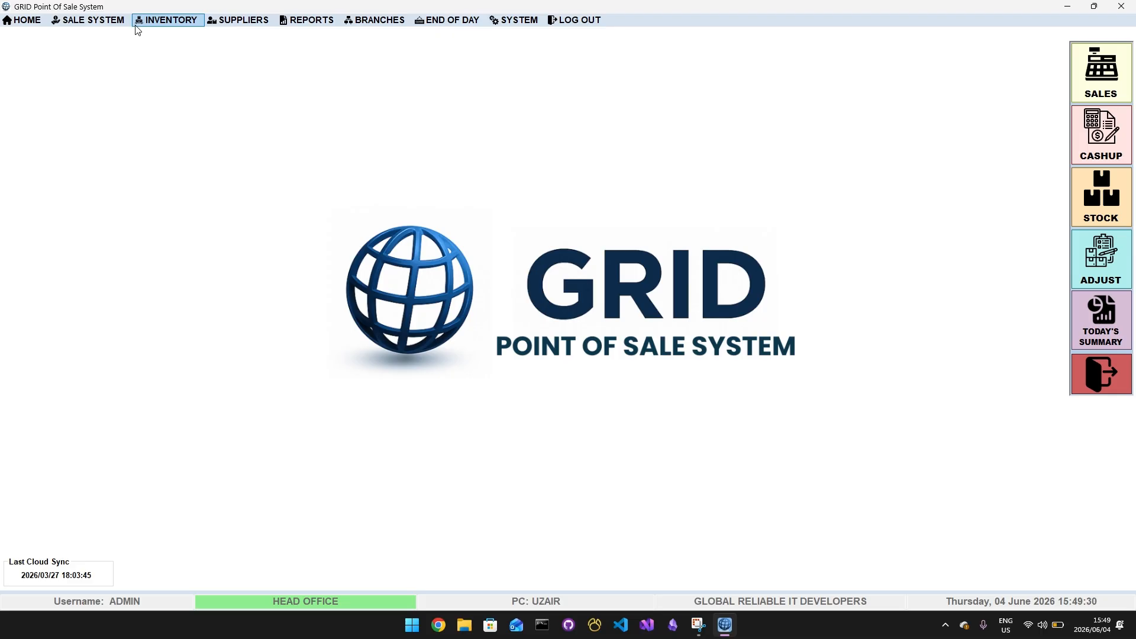
Open the sale system and add one item with stock code 28 to the sale
left_click(102, 26)
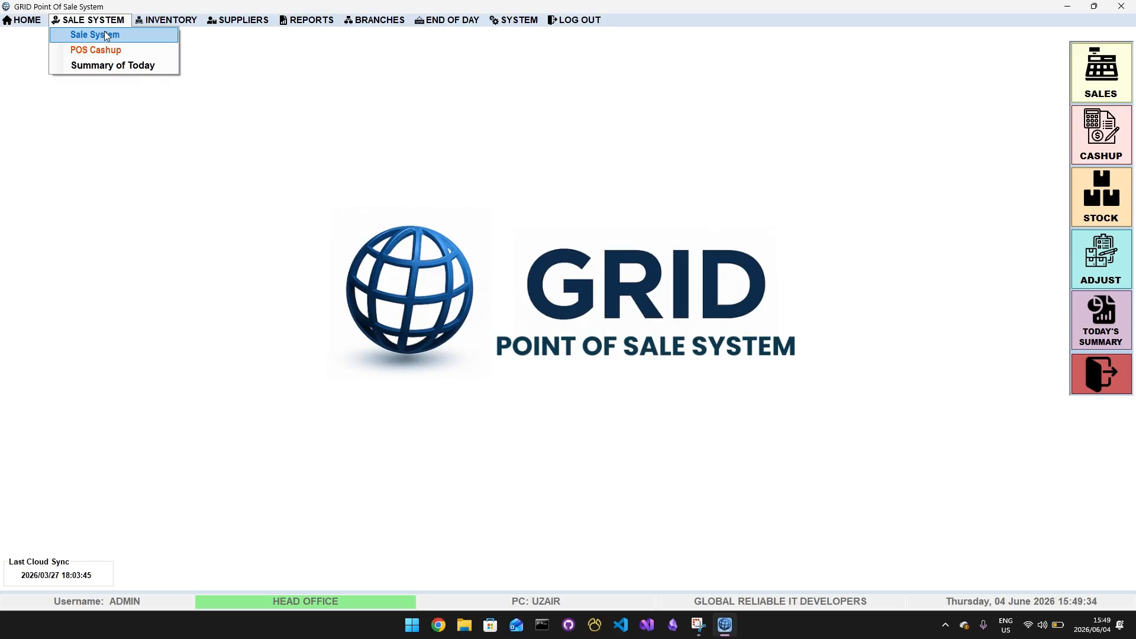
left_click(107, 36)
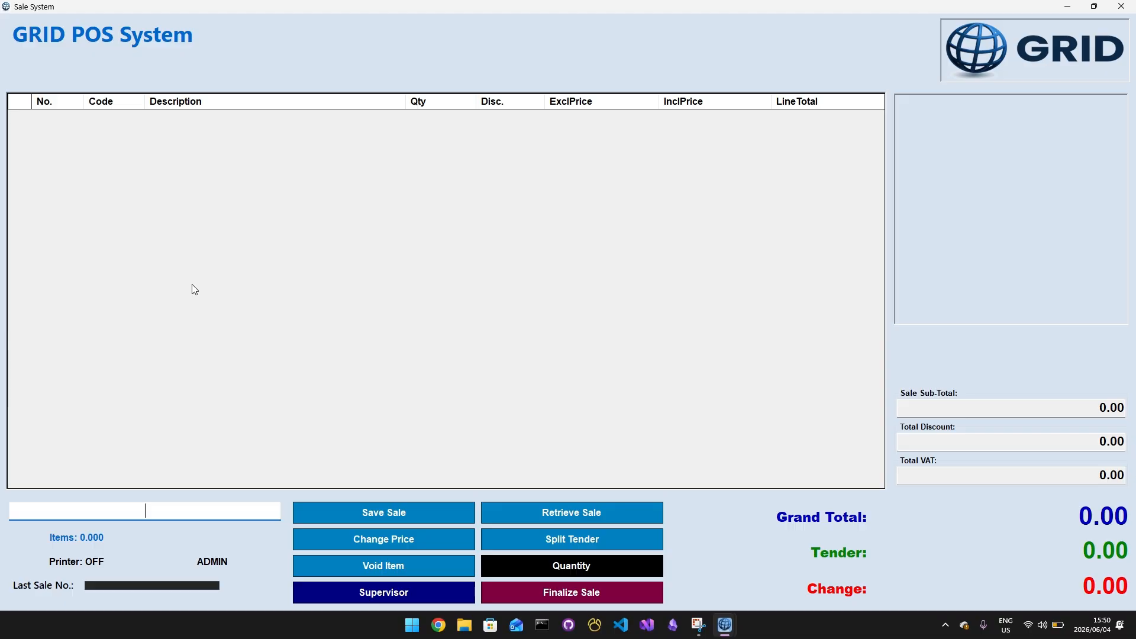
type("28")
key("Return")
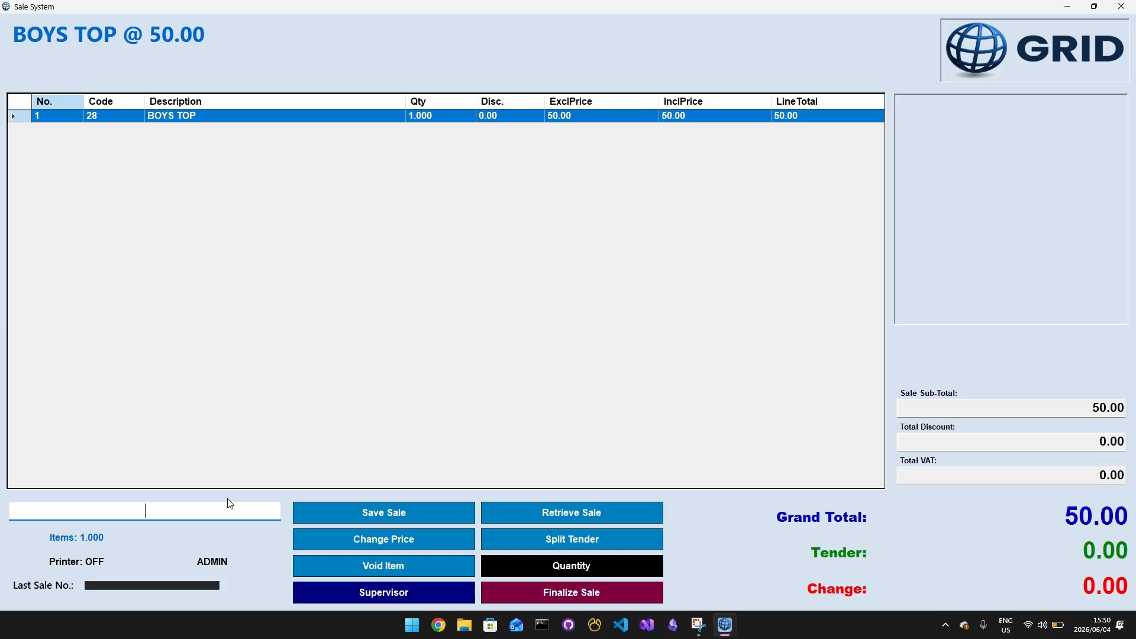
Enter a tender of 100 for the sale and finalize it
key("Tab")
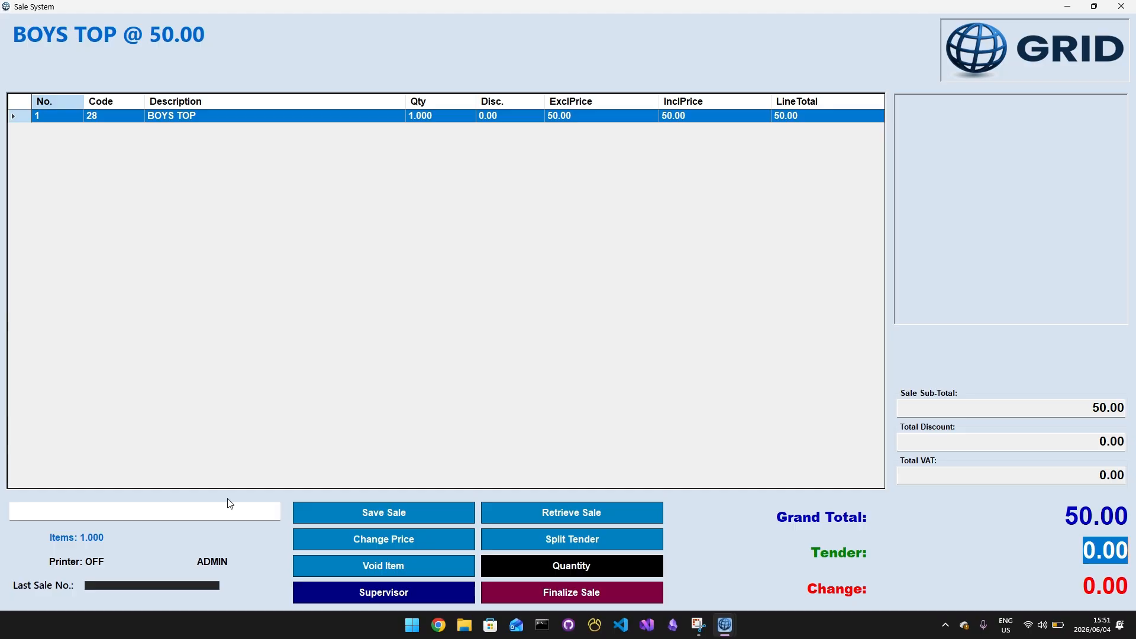
type("100")
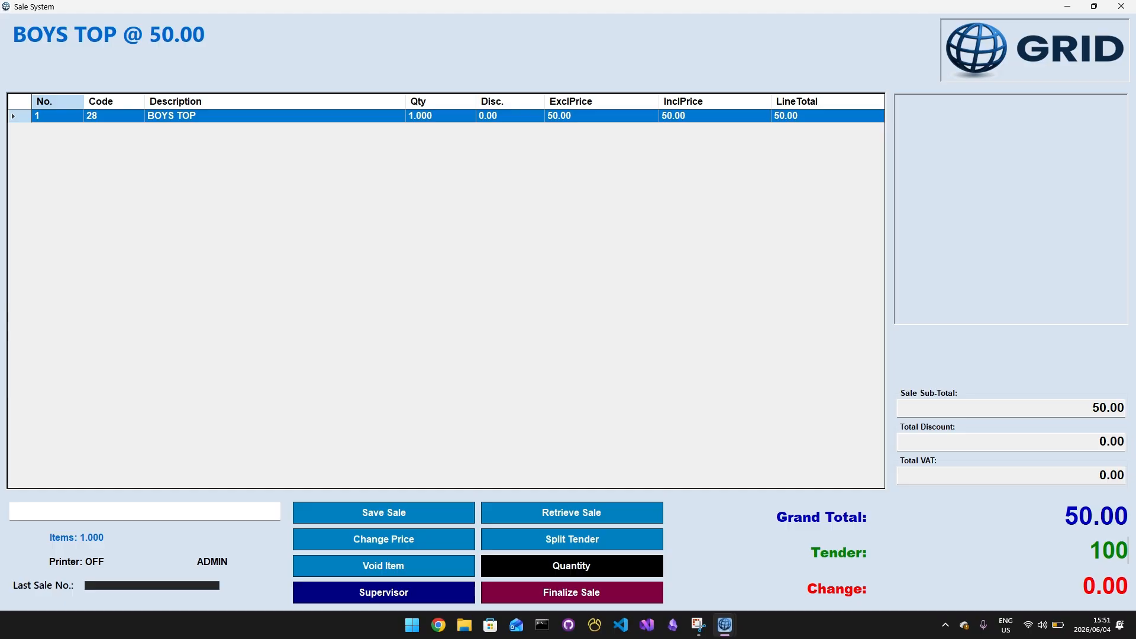
key("Return")
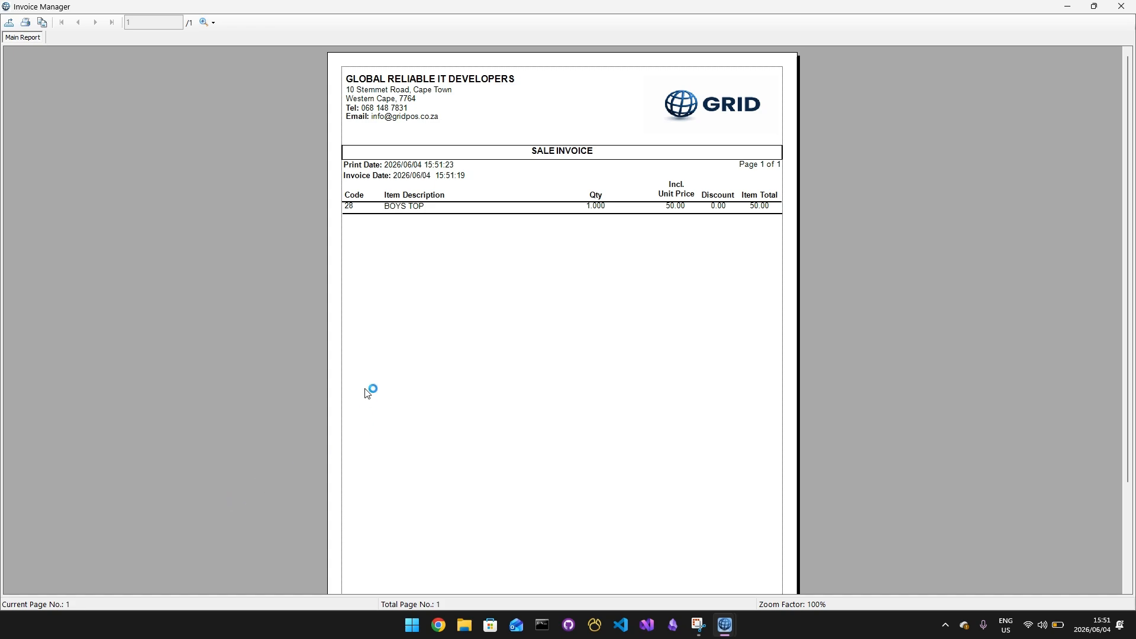
Review the sale invoice, close it with no job allocation, and leave the sale system
scroll(366, 388, "down", 2)
scroll(365, 388, "up", 2)
scroll(370, 216, "down", 2)
scroll(381, 274, "up", 2)
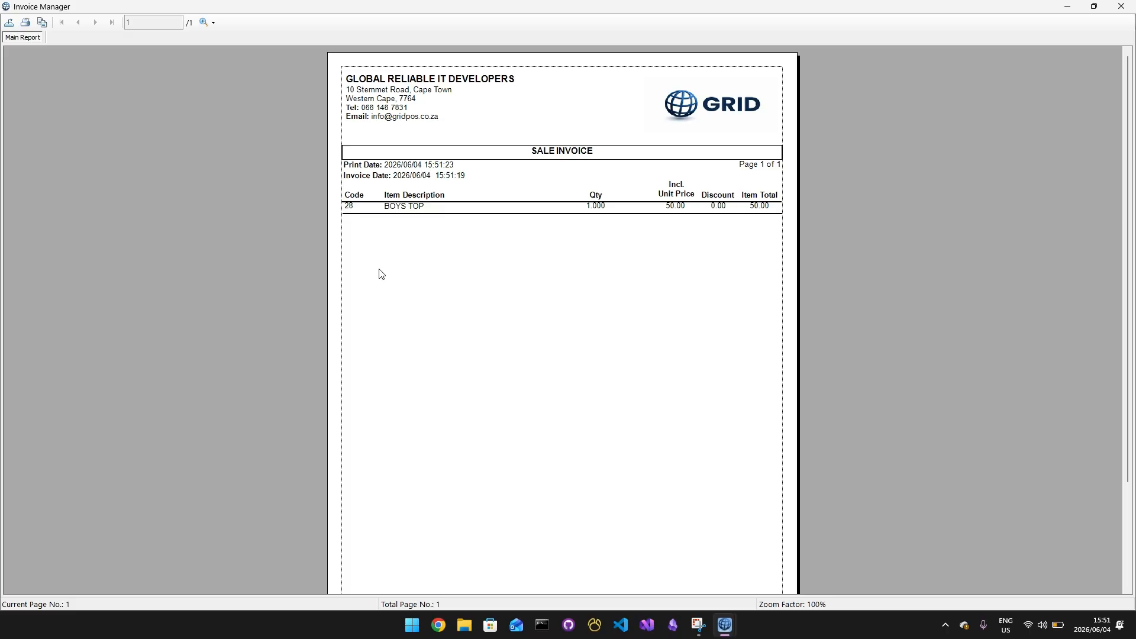
left_click(1121, 6)
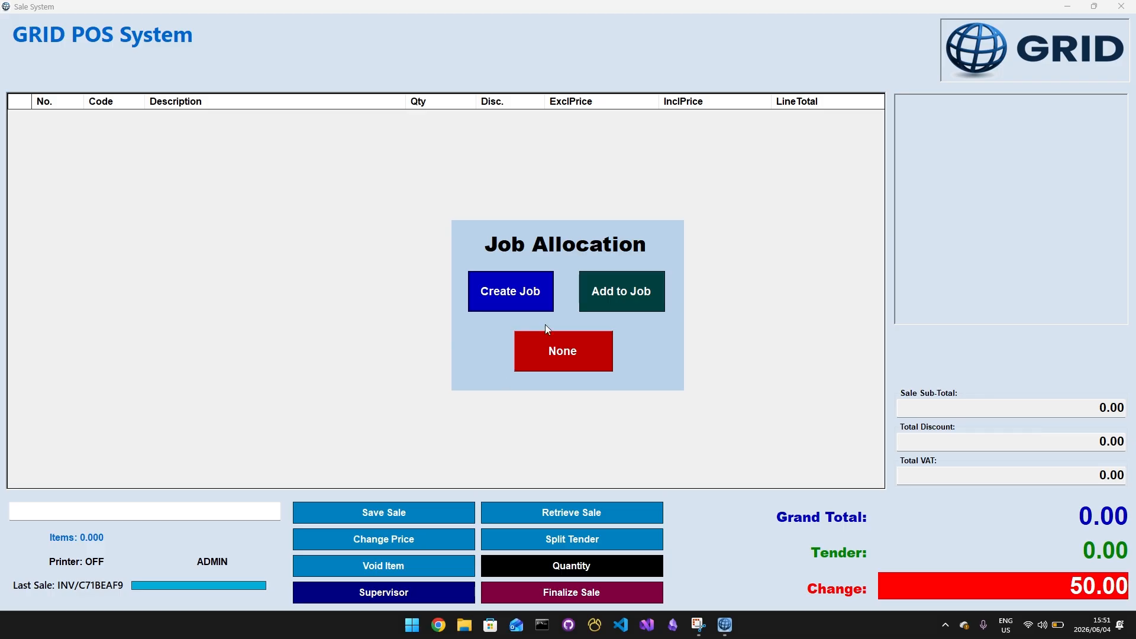
left_click(575, 356)
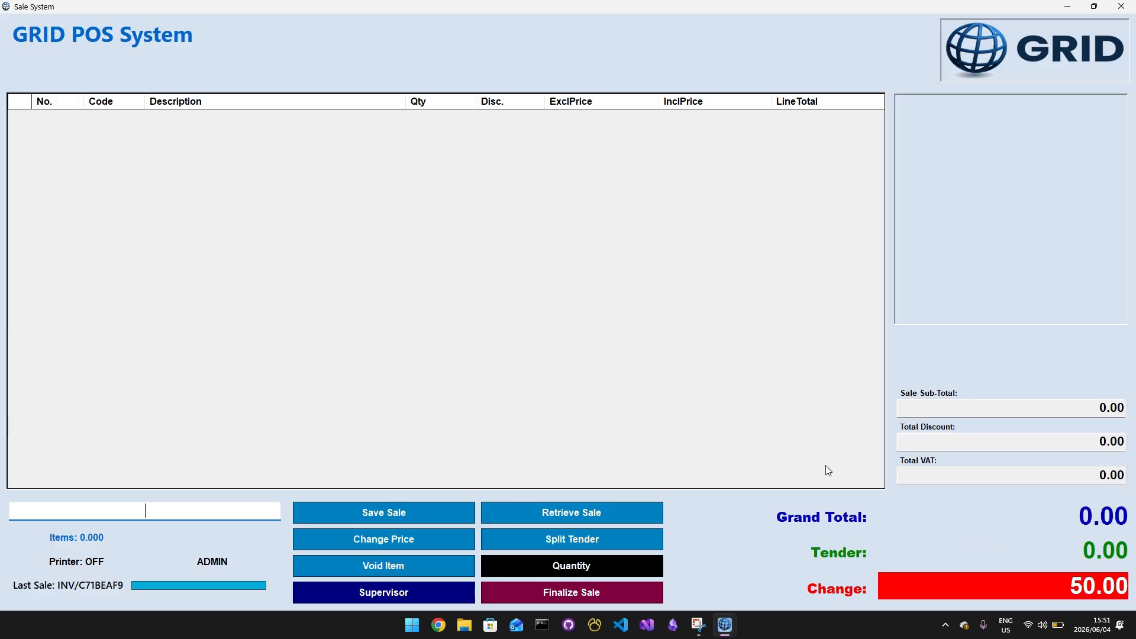
left_click(1129, 6)
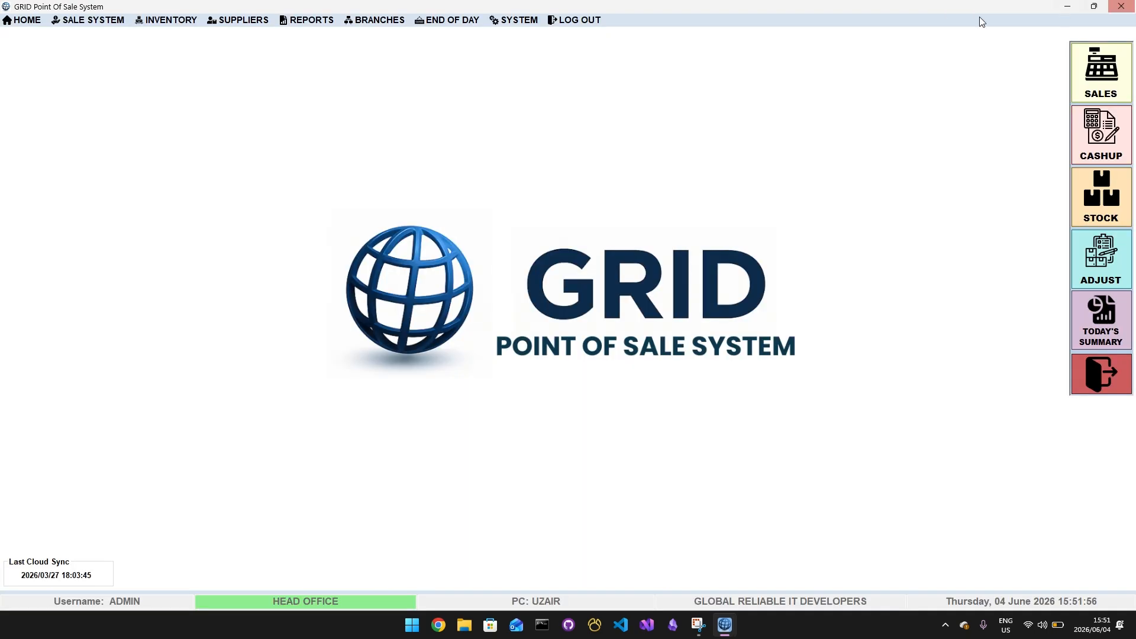
Open the POS cashup and load the totals of the ADMIN cashier
left_click(62, 20)
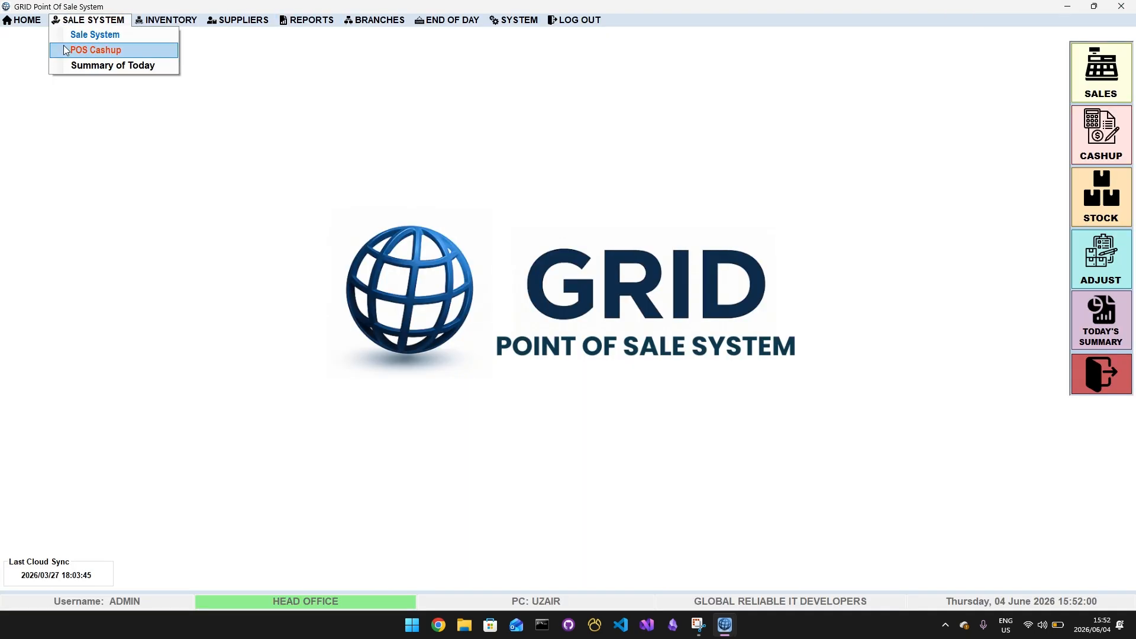
left_click(65, 51)
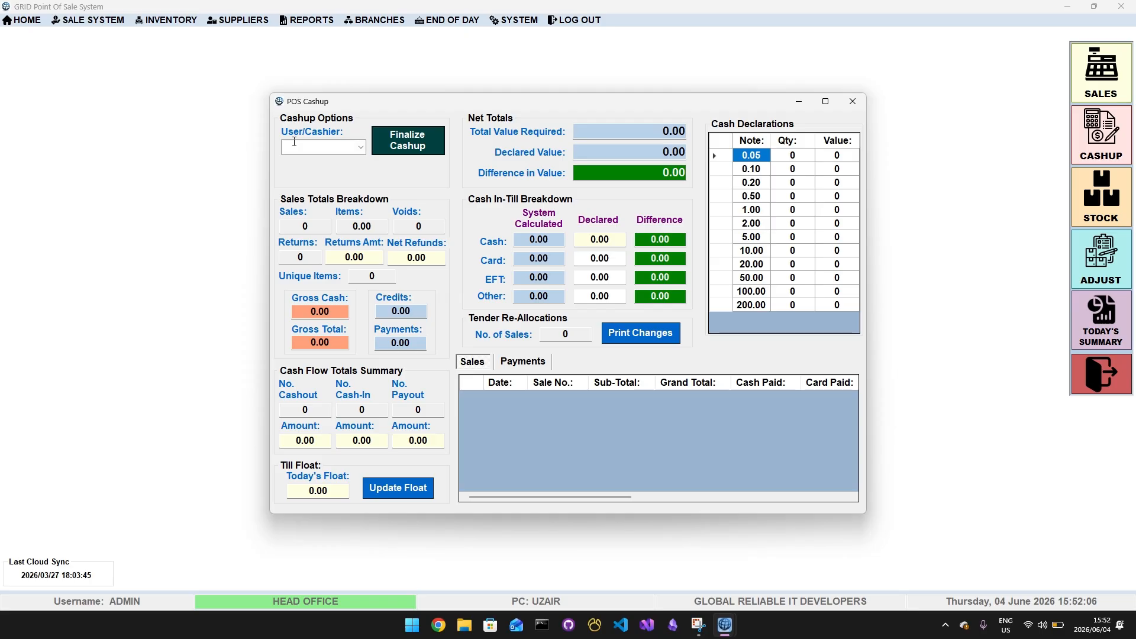
left_click(362, 150)
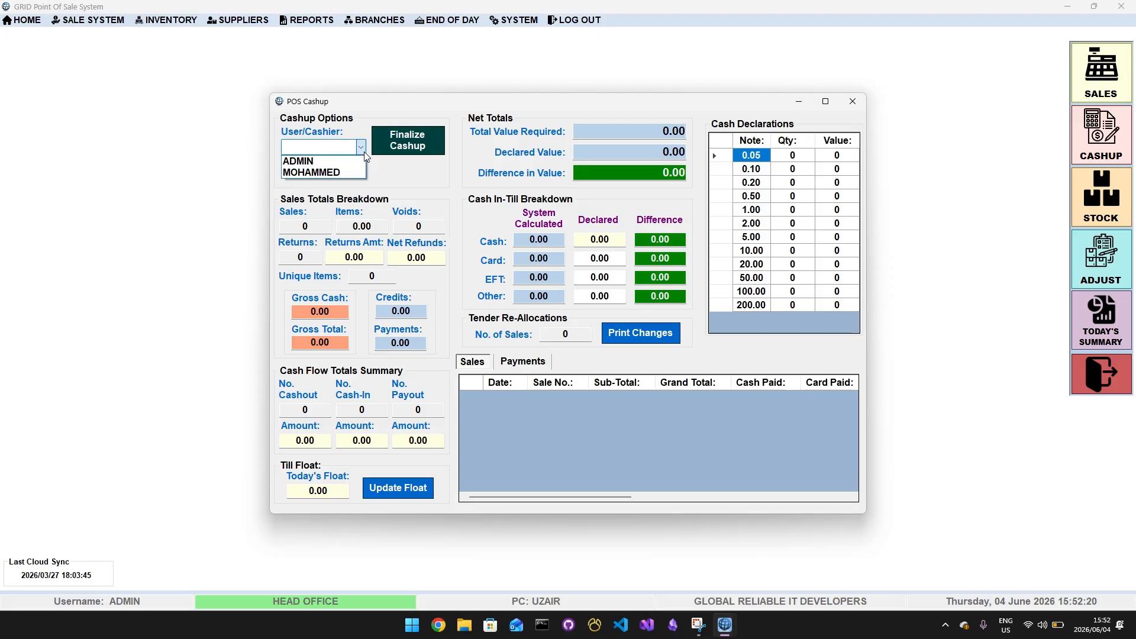
left_click(334, 164)
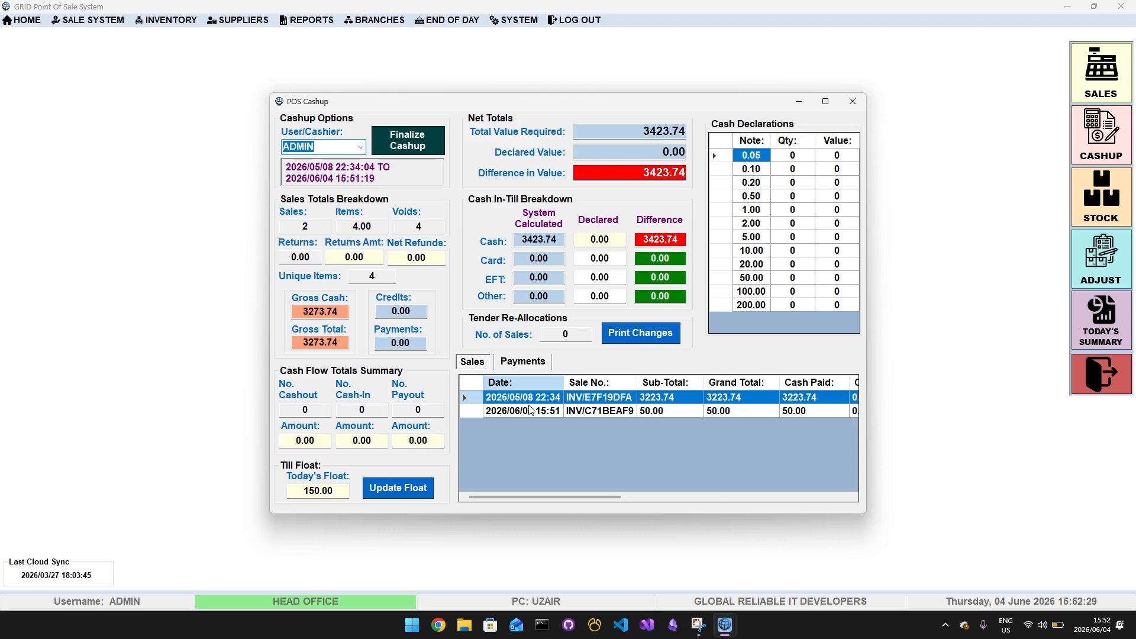
View the invoice copy of the 2026/06/04 15:51 sale from the cashup's sales list and close it
left_click(667, 410)
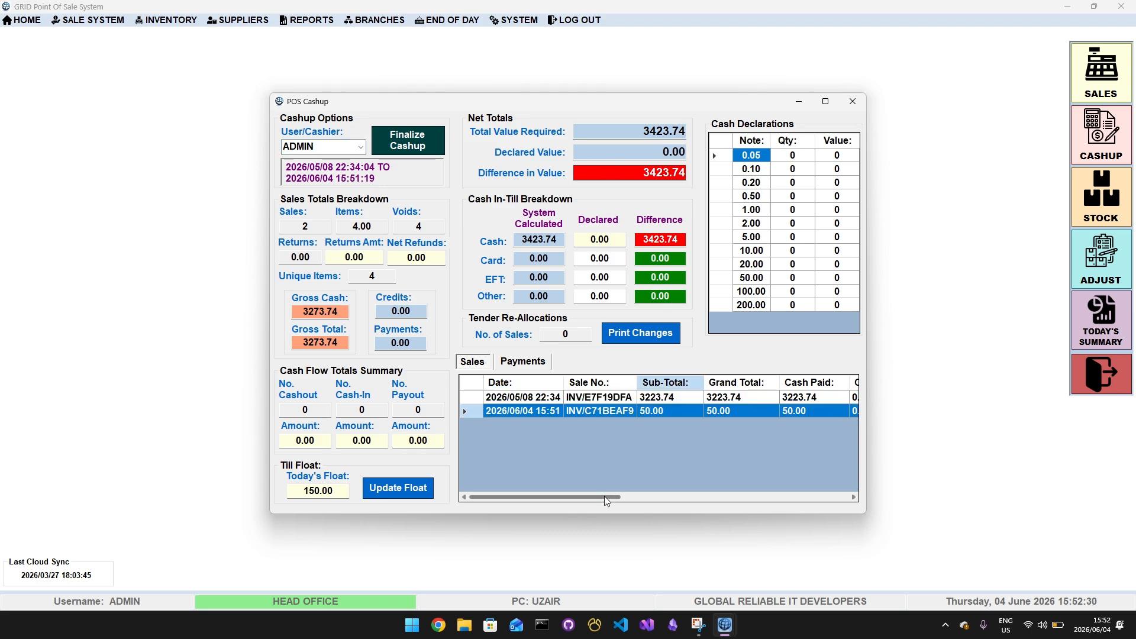
left_click(536, 414)
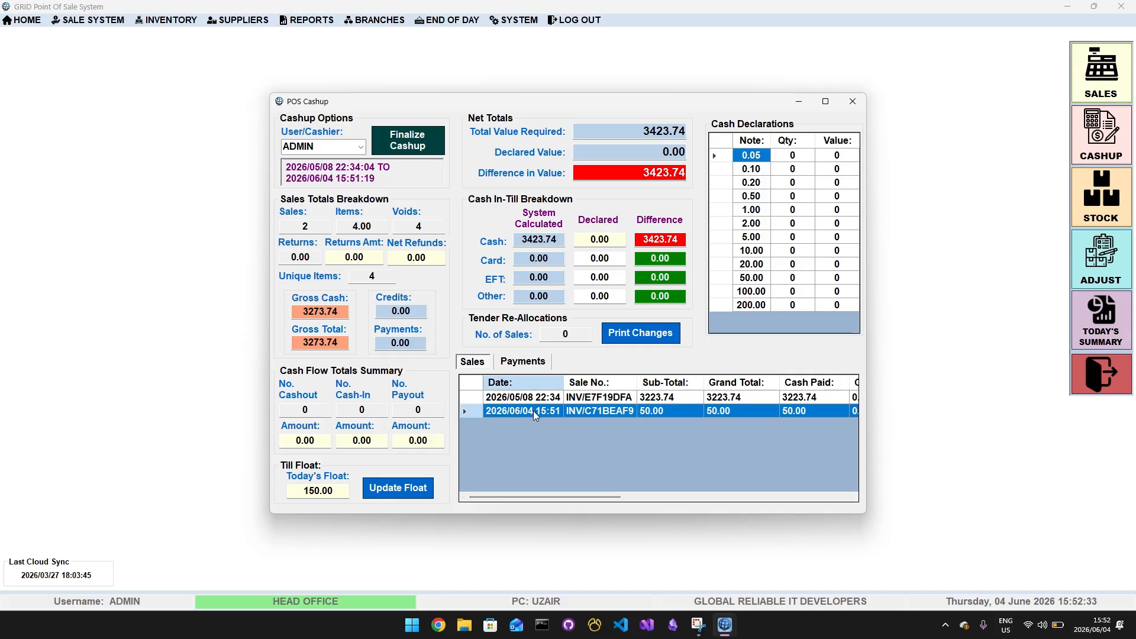
double_click(535, 413)
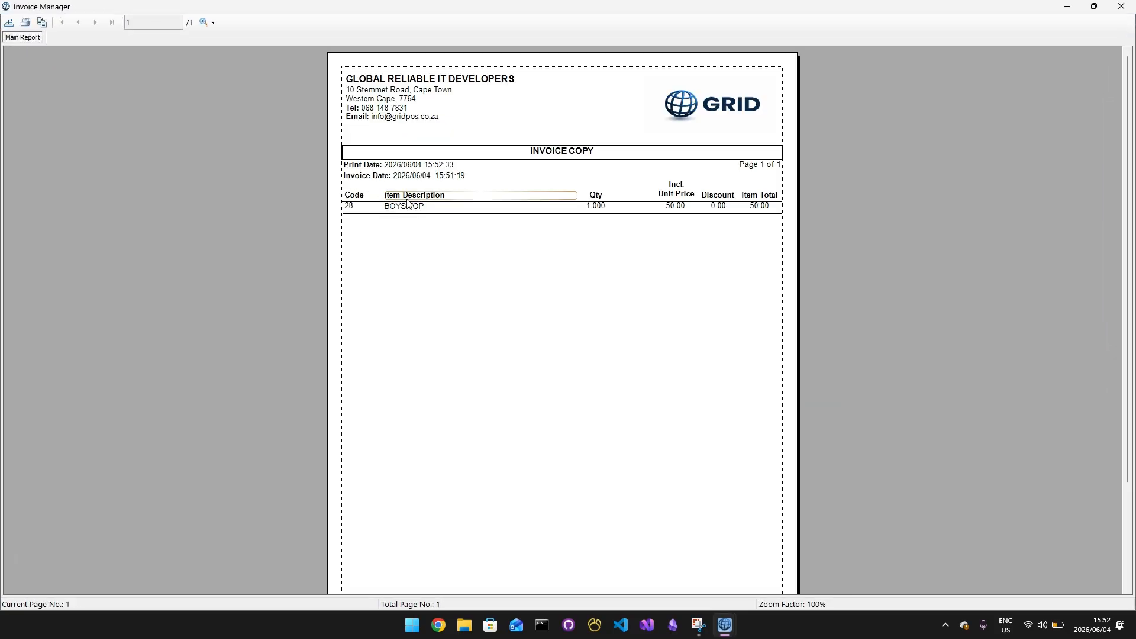
scroll(489, 250, "down", 3)
left_click(1121, 6)
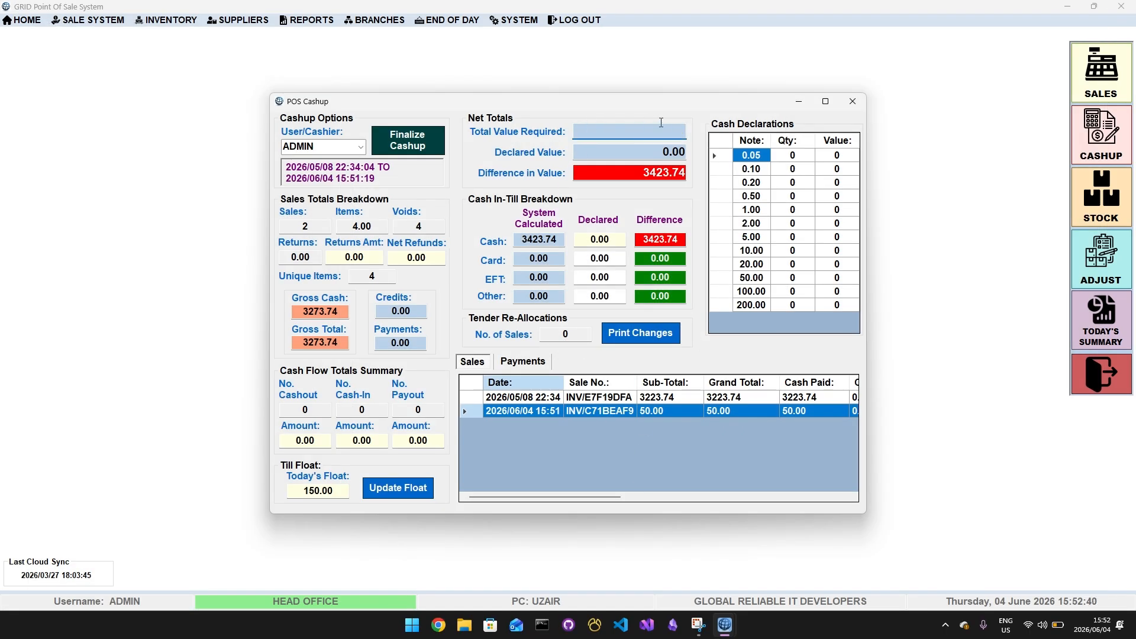
Check the total value required and declare 3 notes of 100 and 10 notes of 50 in the cash declarations
left_click_drag(582, 127, 702, 120)
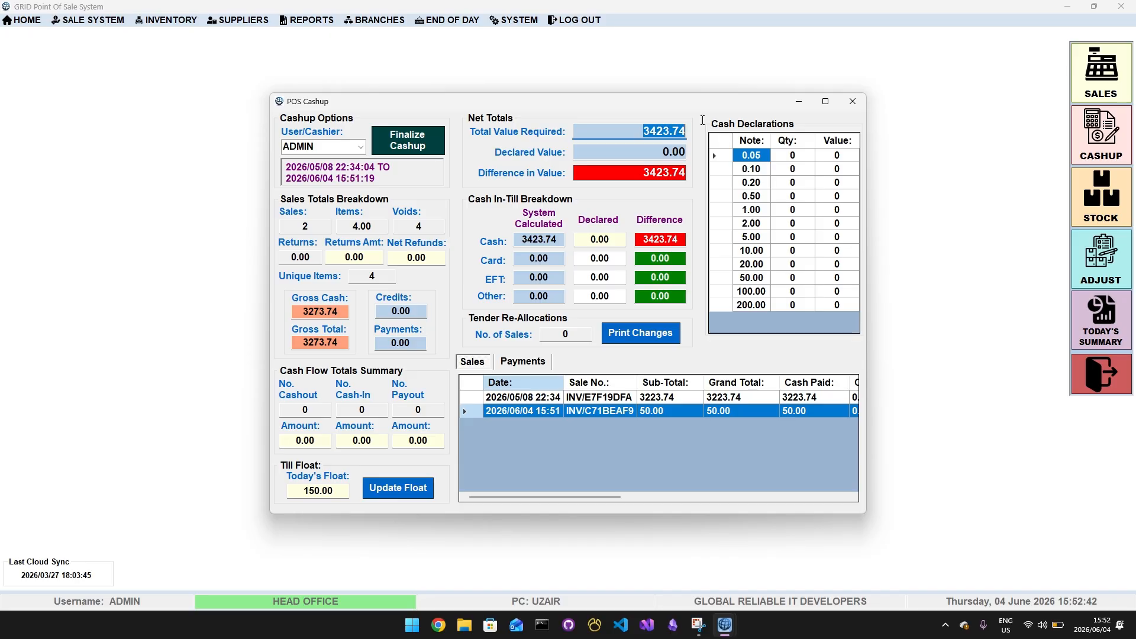
left_click(627, 128)
left_click(811, 293)
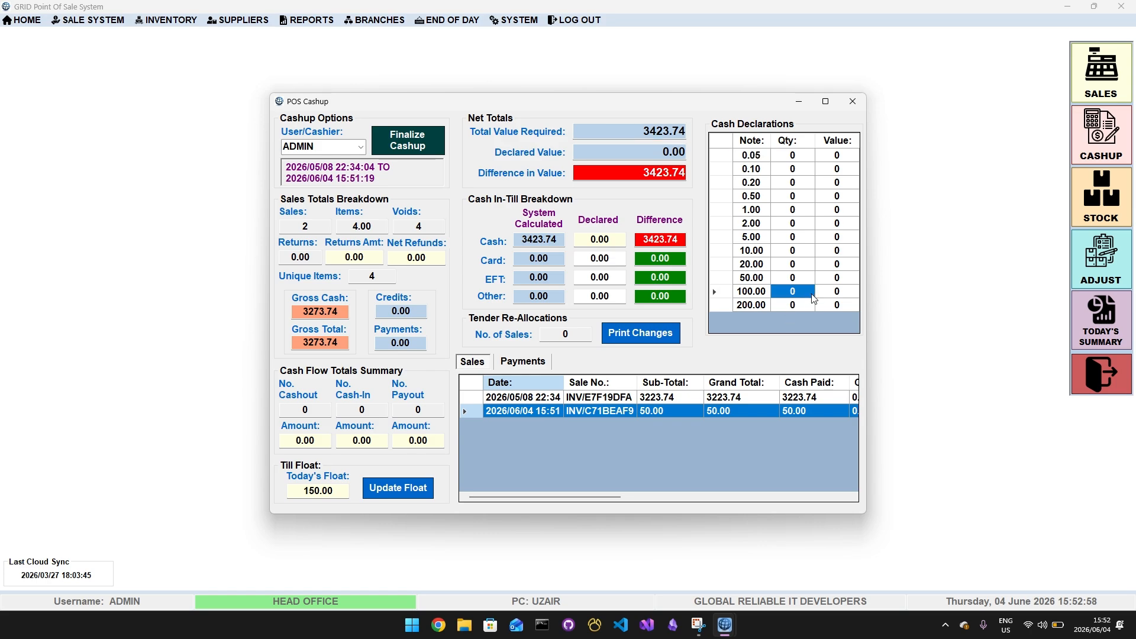
type("3")
left_click(798, 277)
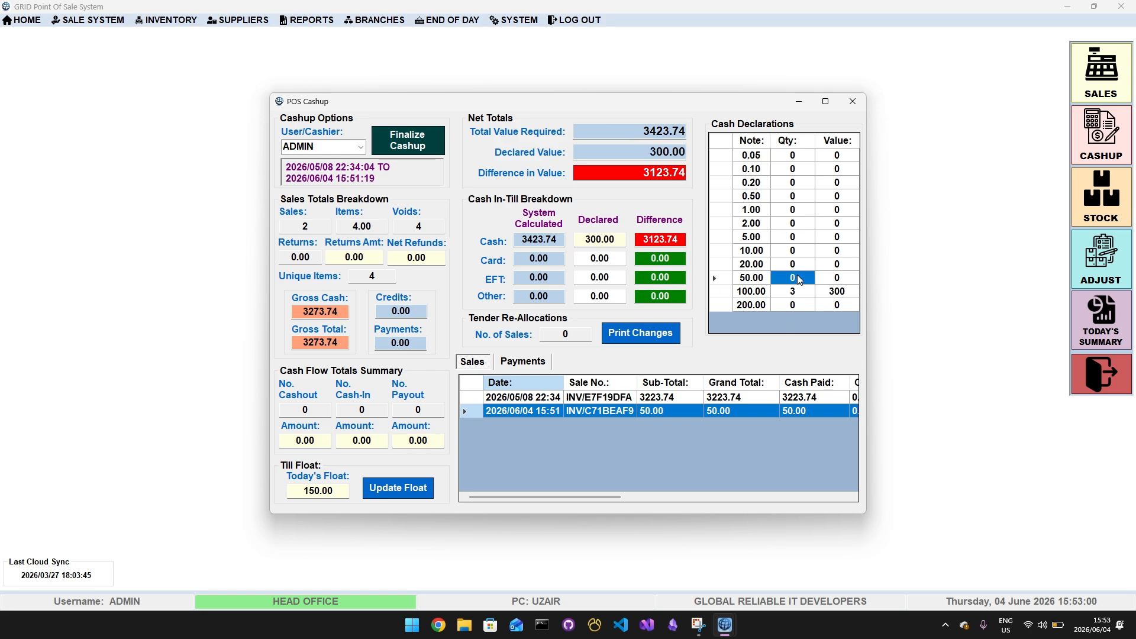
type("10")
left_click(796, 266)
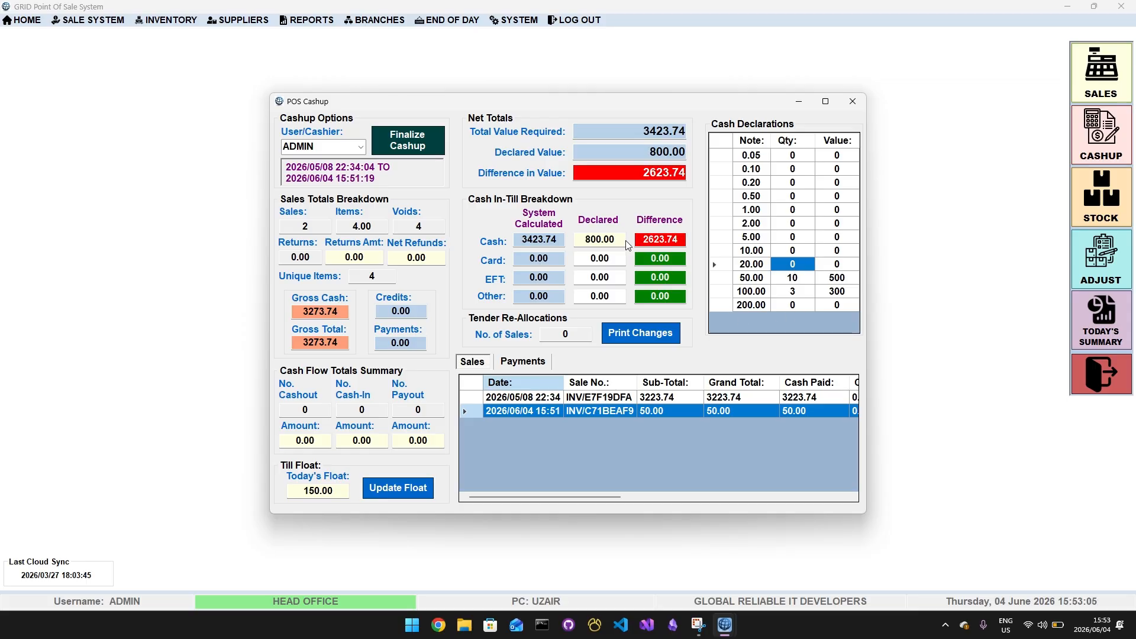
Compare the declared cash with the total value required, and examine the difference in value
left_click(599, 239)
left_click(582, 239)
left_click(644, 239)
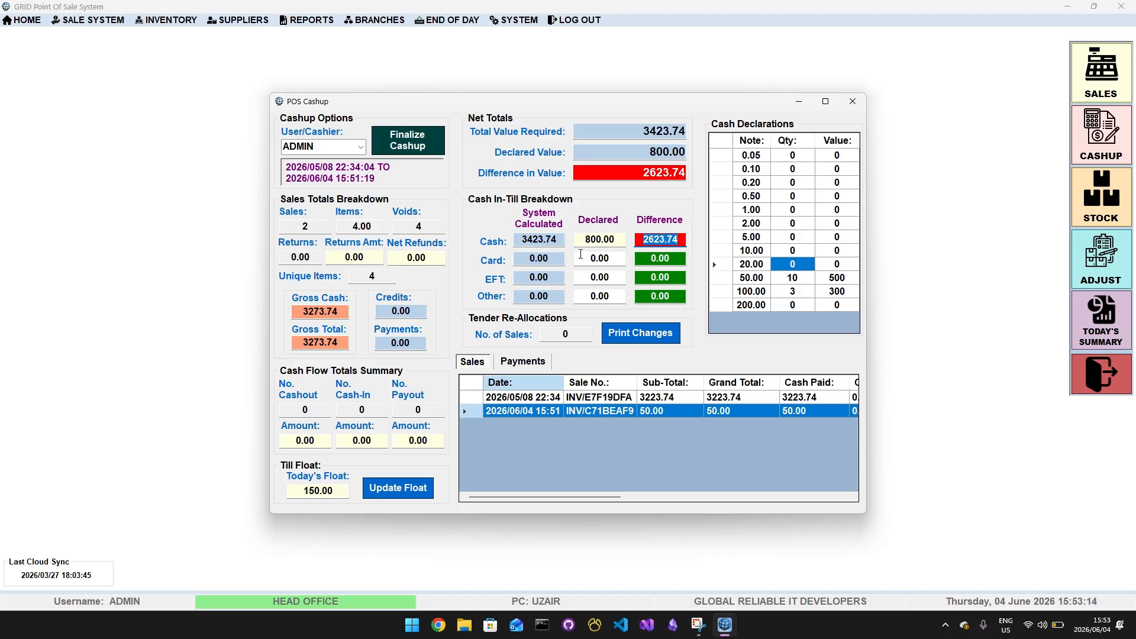
left_click(601, 133)
left_click_drag(592, 133, 716, 124)
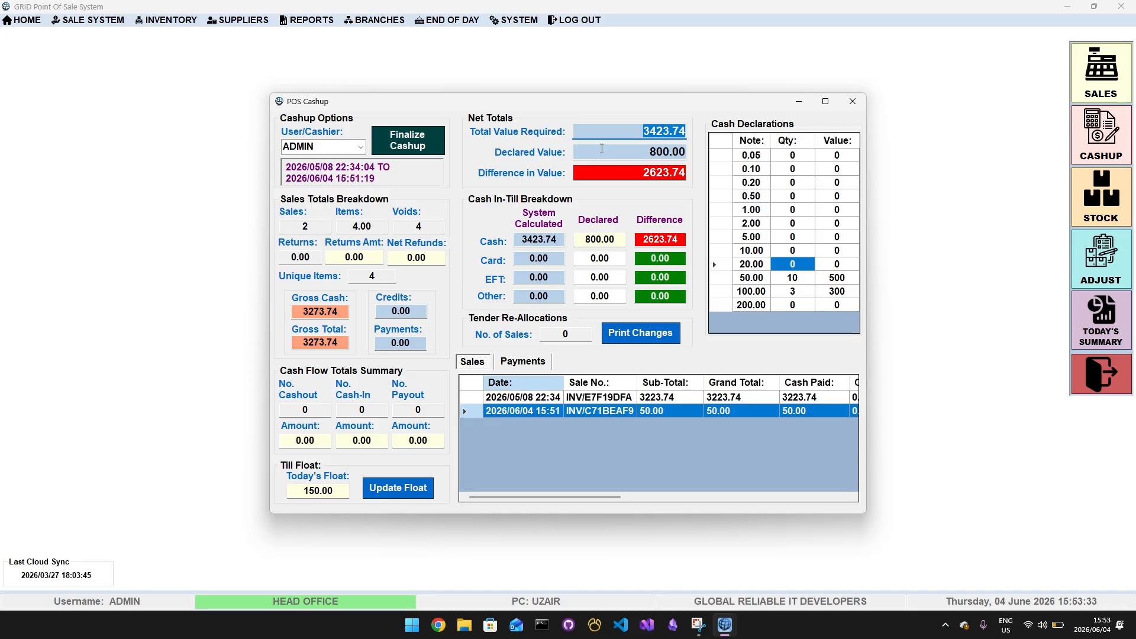
key("Tab")
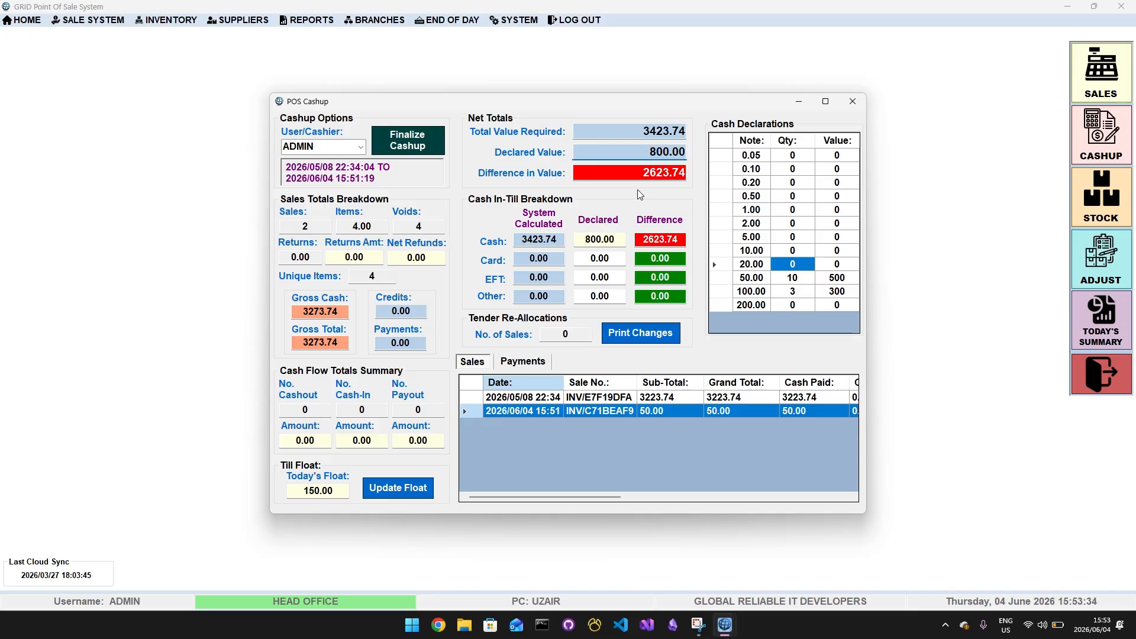
left_click_drag(643, 173, 680, 172)
left_click(679, 173)
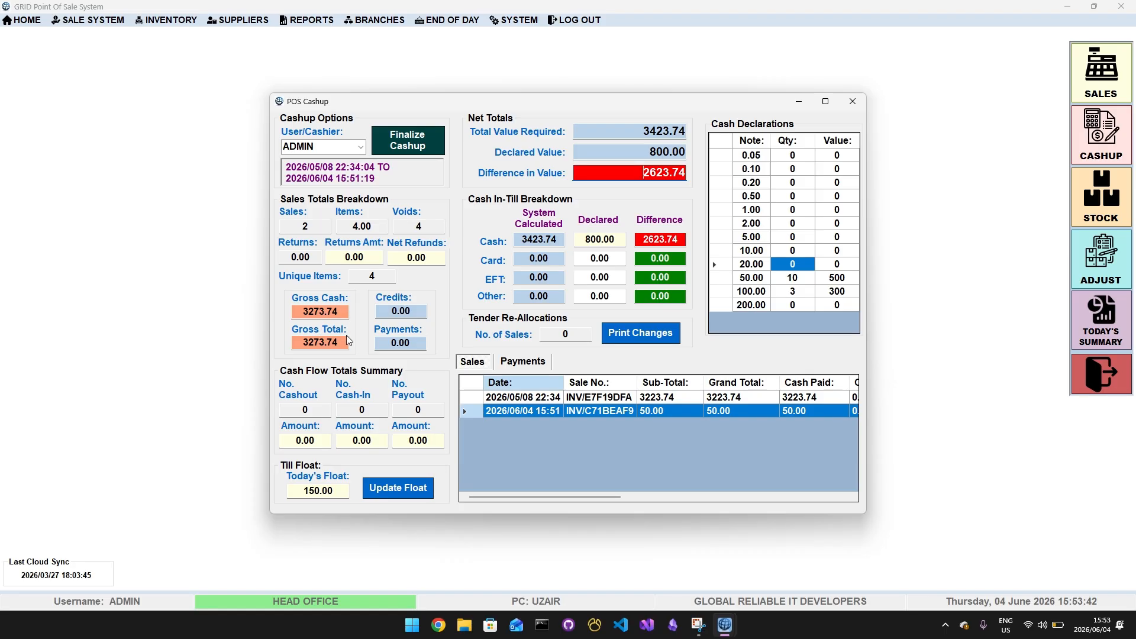
Examine the gross cash and today's till float, and close the POS cashup without finalizing it
left_click(346, 314)
left_click_drag(347, 314, 298, 313)
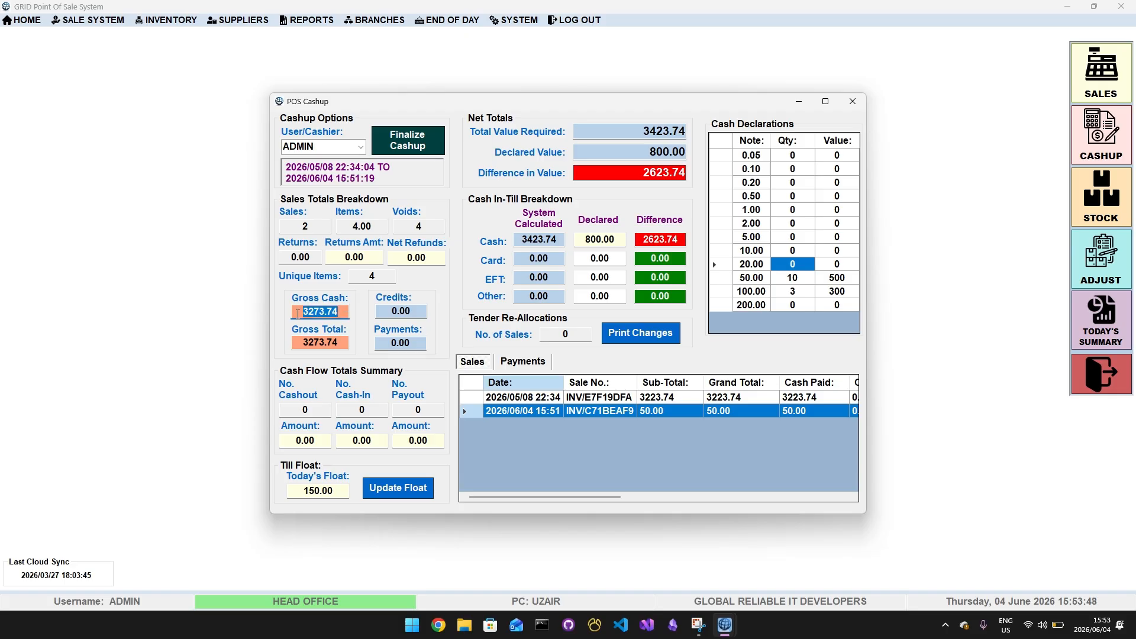
left_click(298, 313)
left_click_drag(302, 310, 318, 310)
left_click_drag(317, 310, 337, 310)
left_click_drag(304, 491, 339, 489)
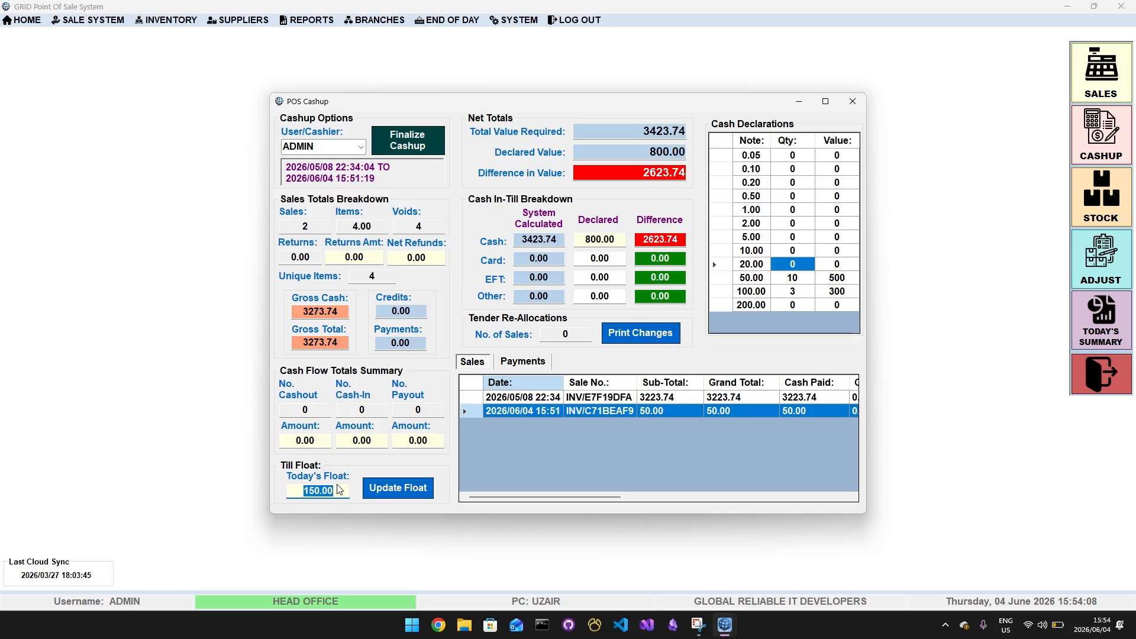
left_click(339, 490)
left_click(852, 101)
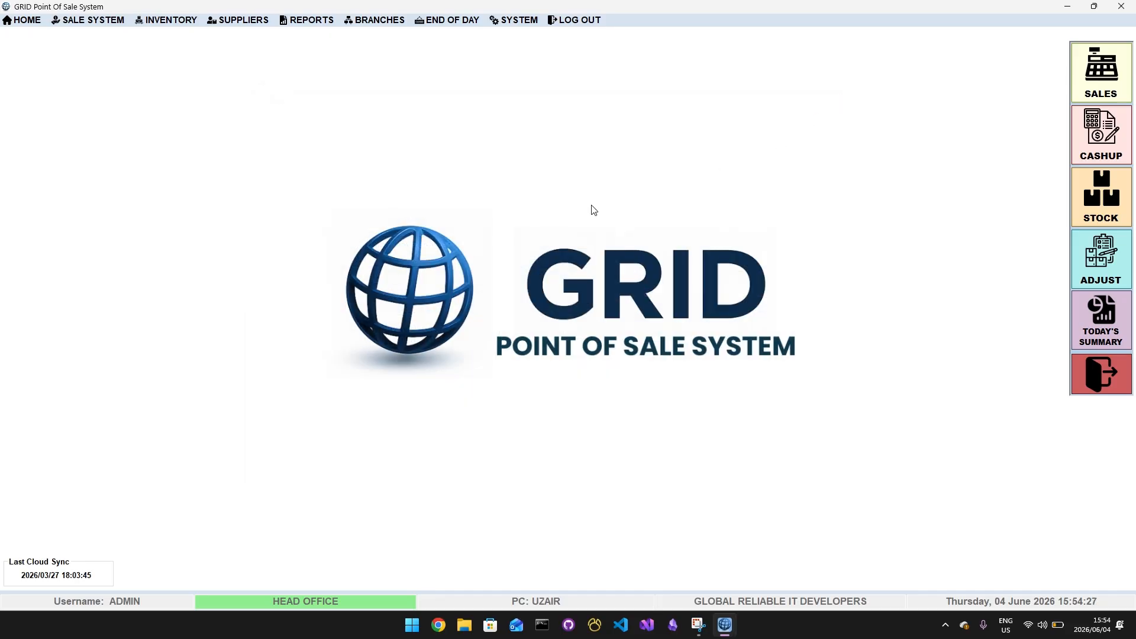
left_click(68, 24)
mouse_move(165, 24)
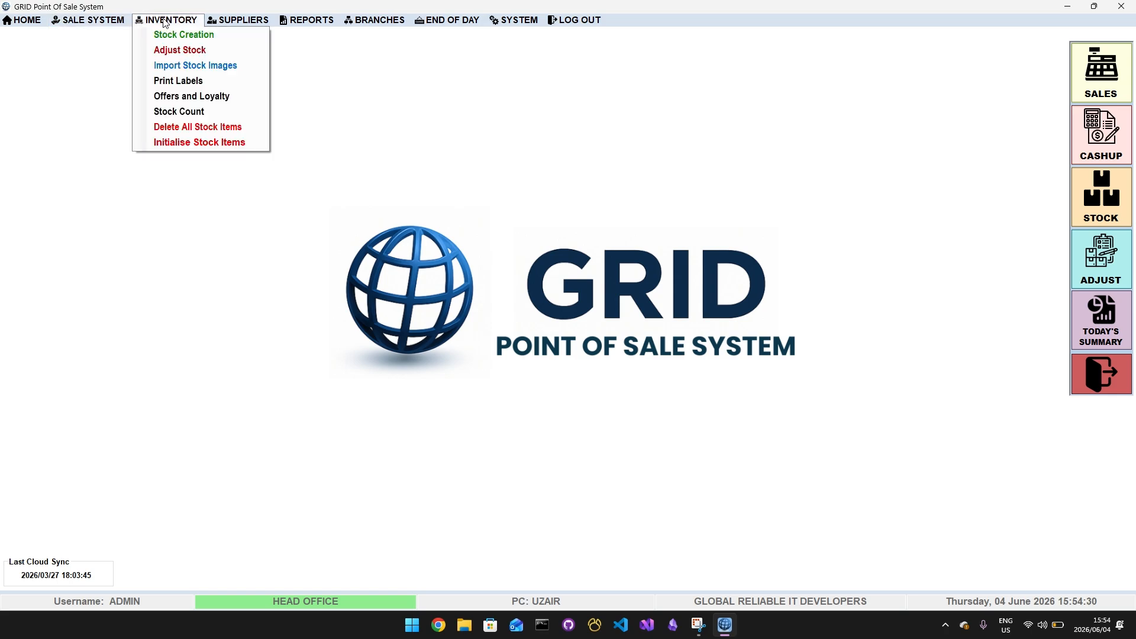
left_click(263, 21)
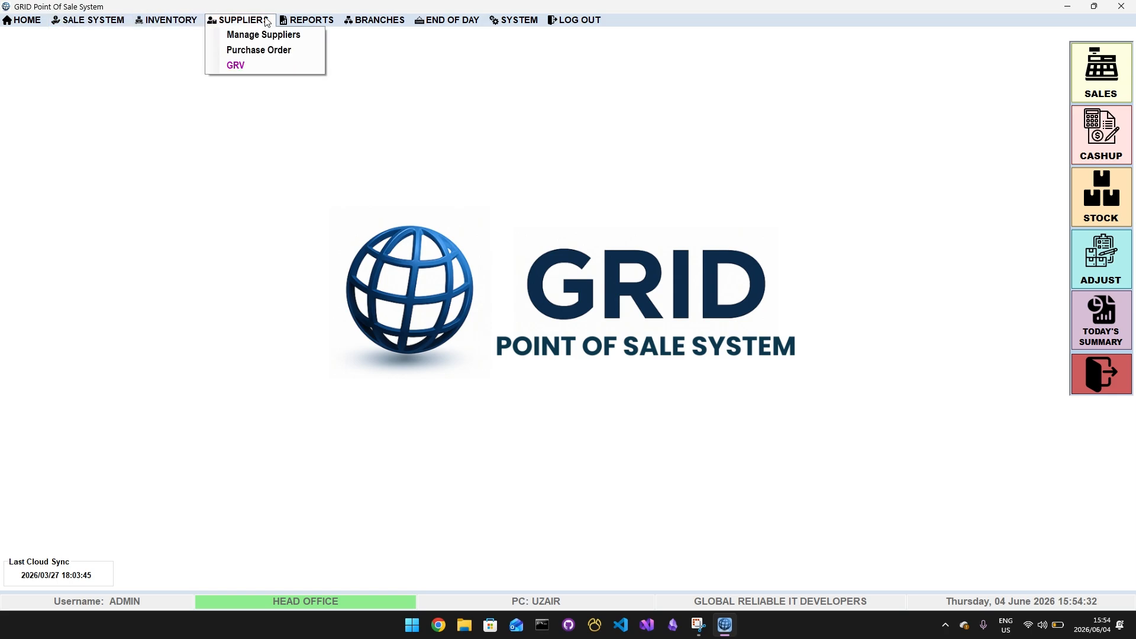
mouse_move(380, 23)
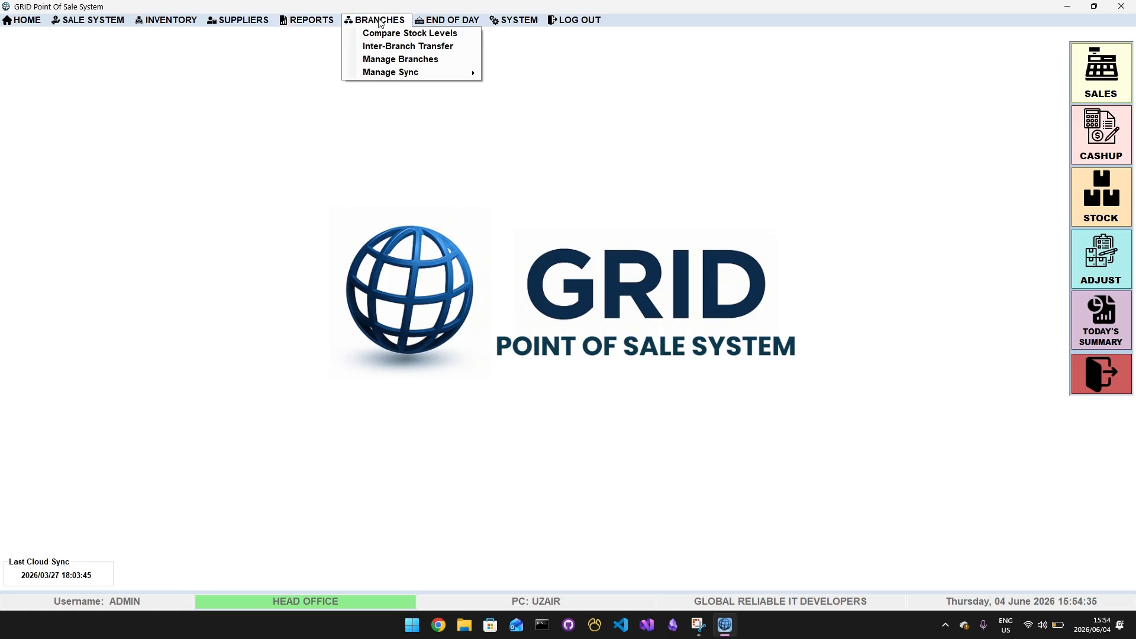
left_click(407, 47)
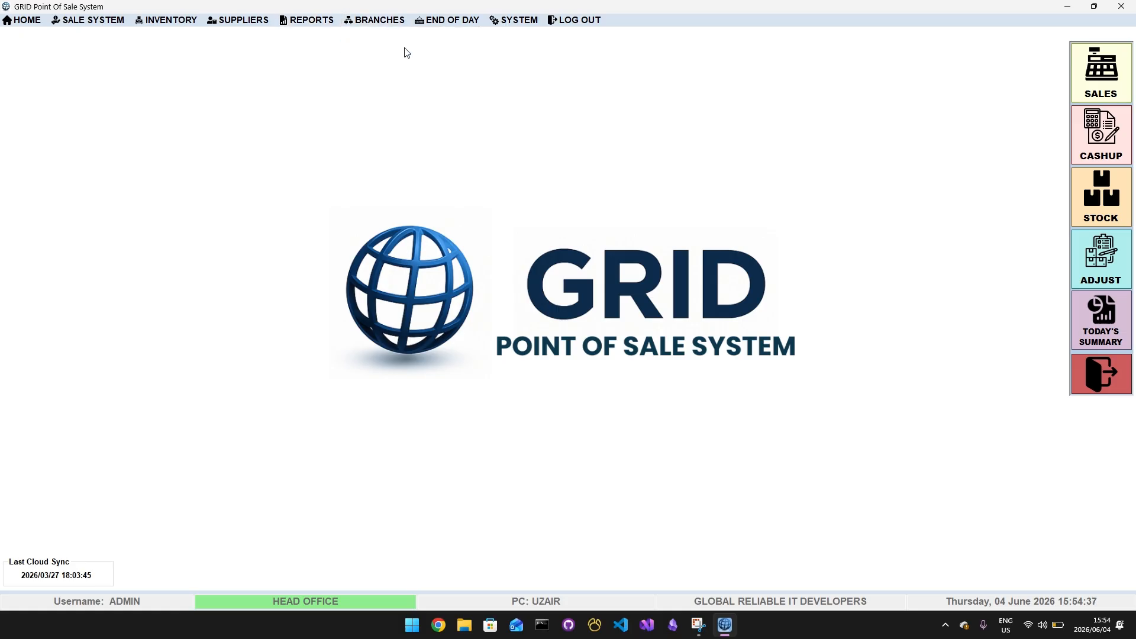
left_click(381, 22)
left_click(381, 23)
View the live sales window for cashiers among the reports and close it
left_click(324, 24)
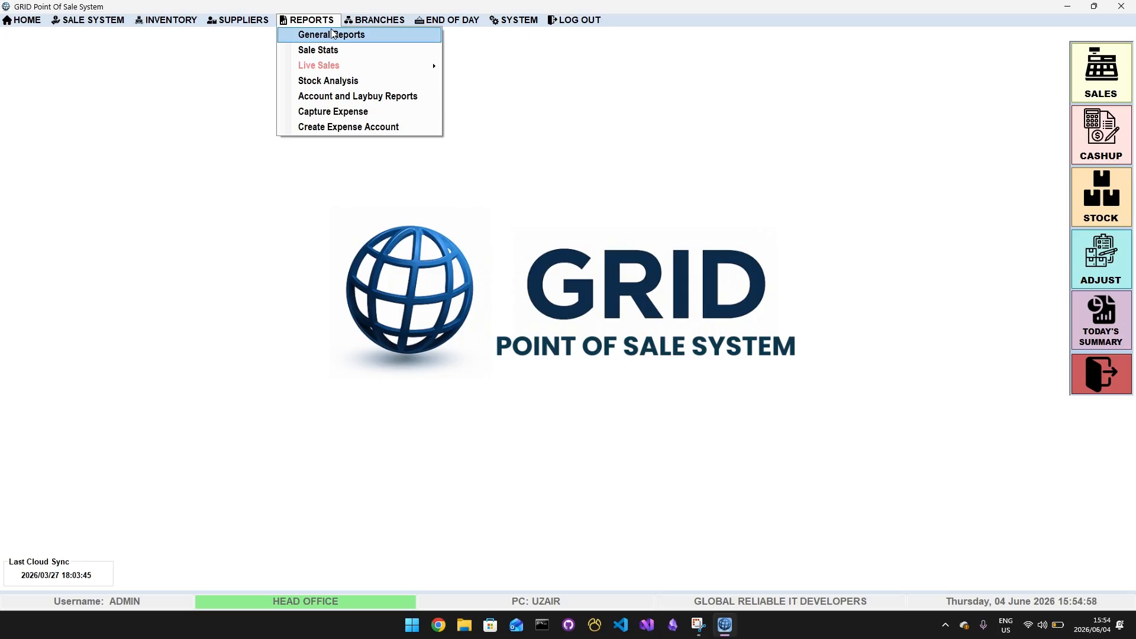
mouse_move(353, 66)
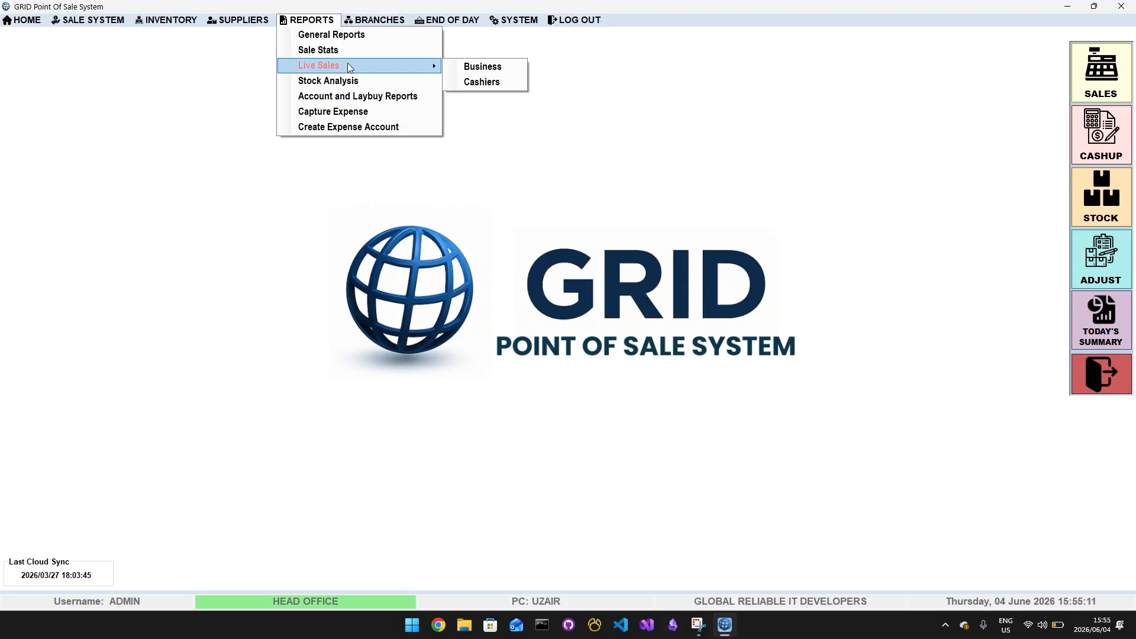
left_click(481, 81)
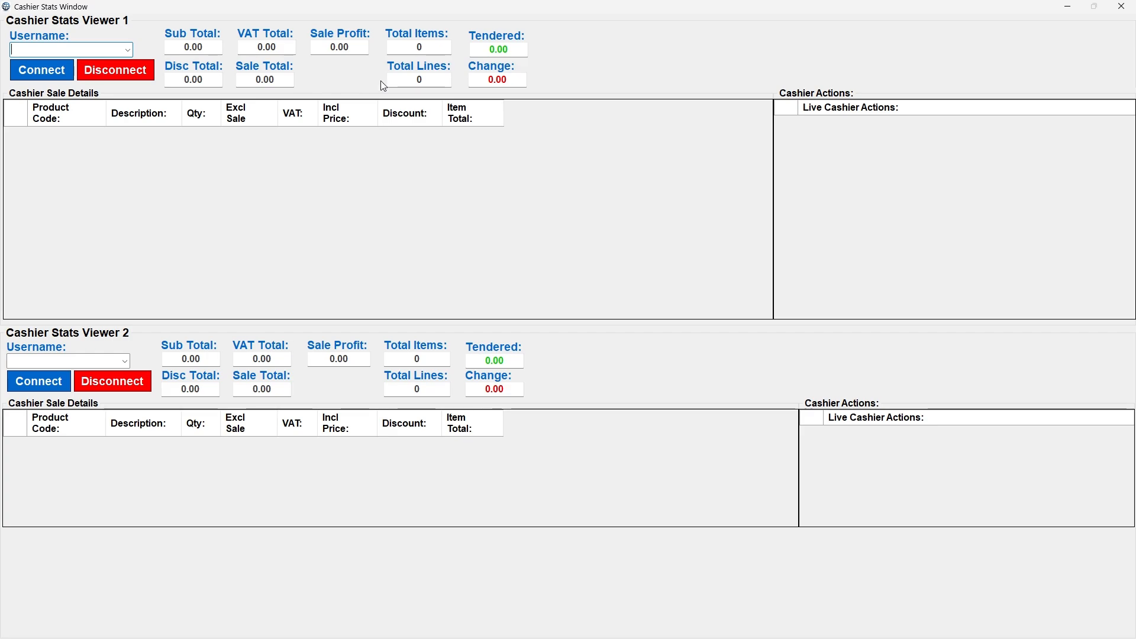
left_click(1122, 6)
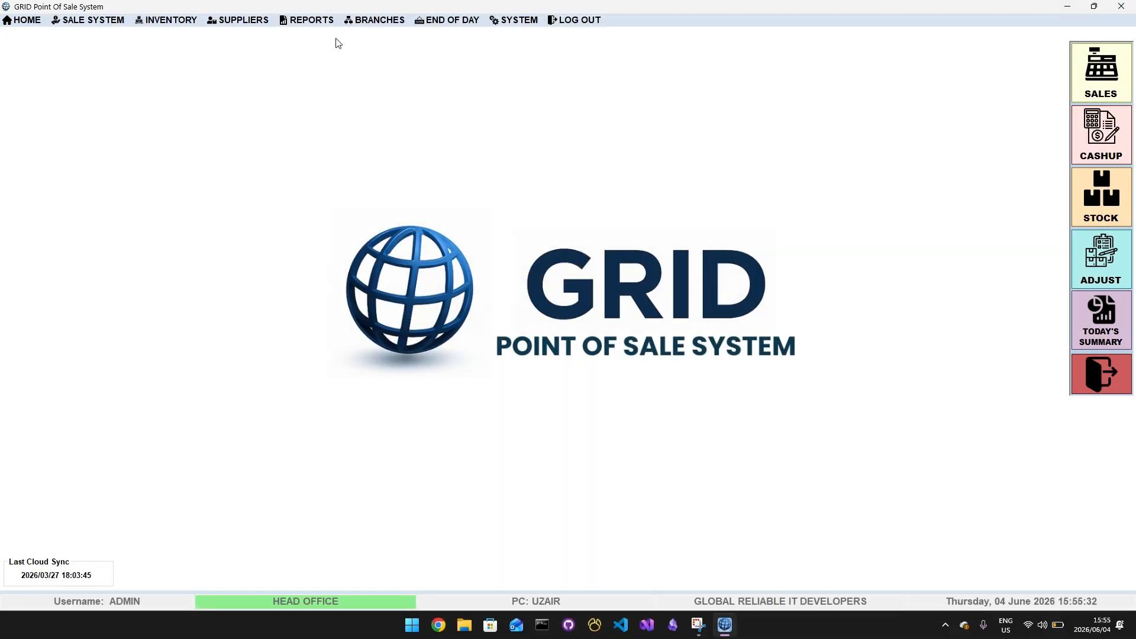
Open the Stock Analysis reports, examine the report options, and choose ESHOWE as the current branch
left_click(372, 22)
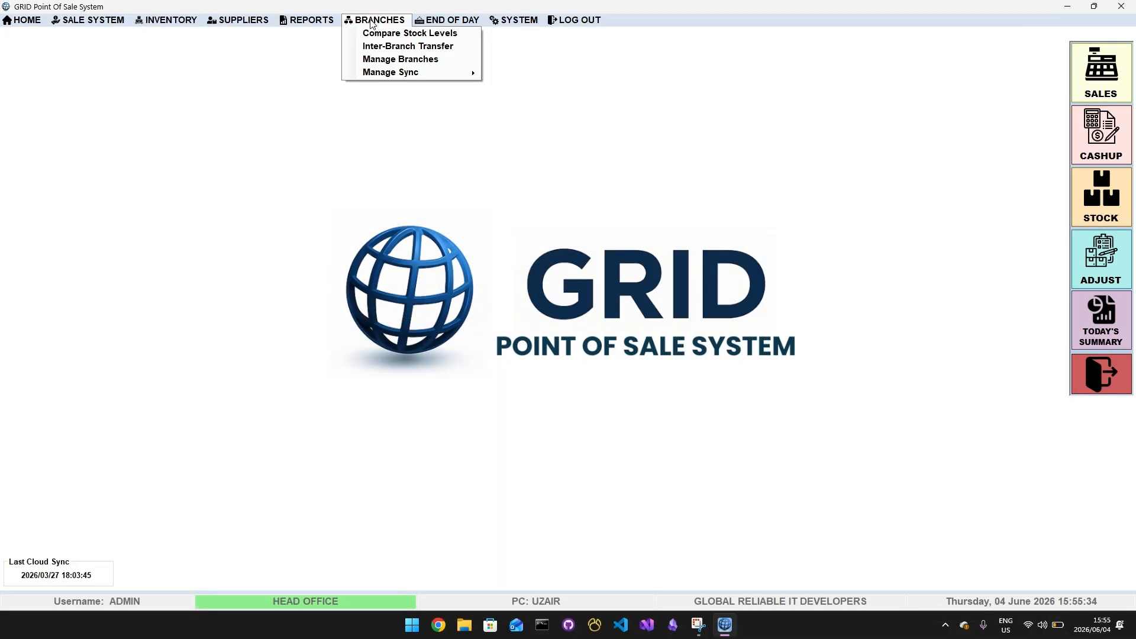
mouse_move(309, 22)
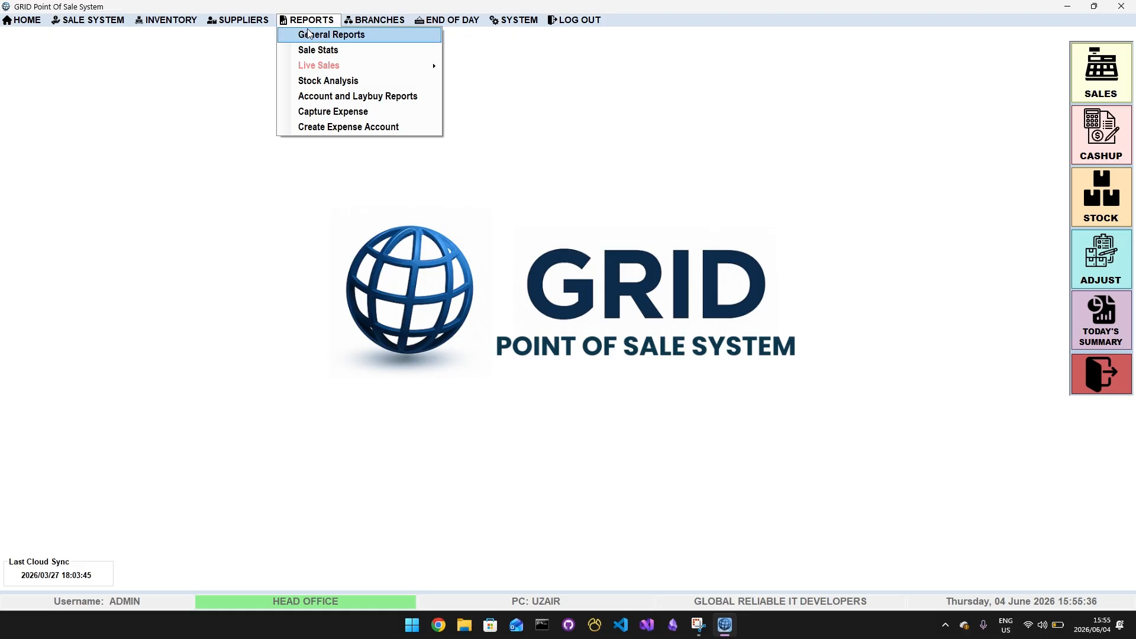
left_click(325, 83)
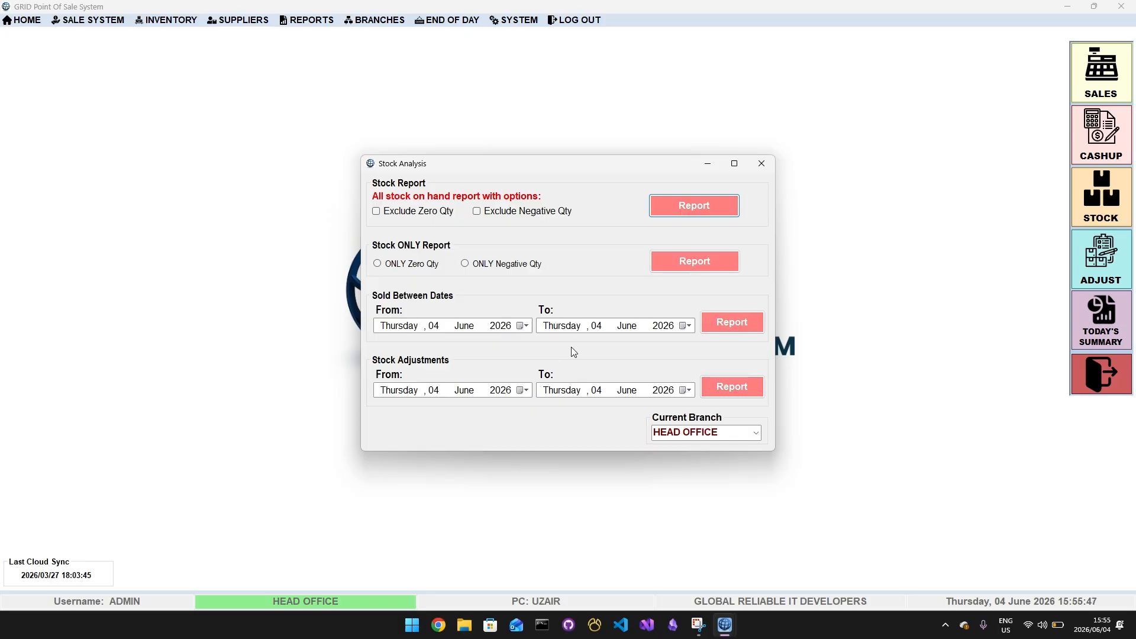
left_click(755, 436)
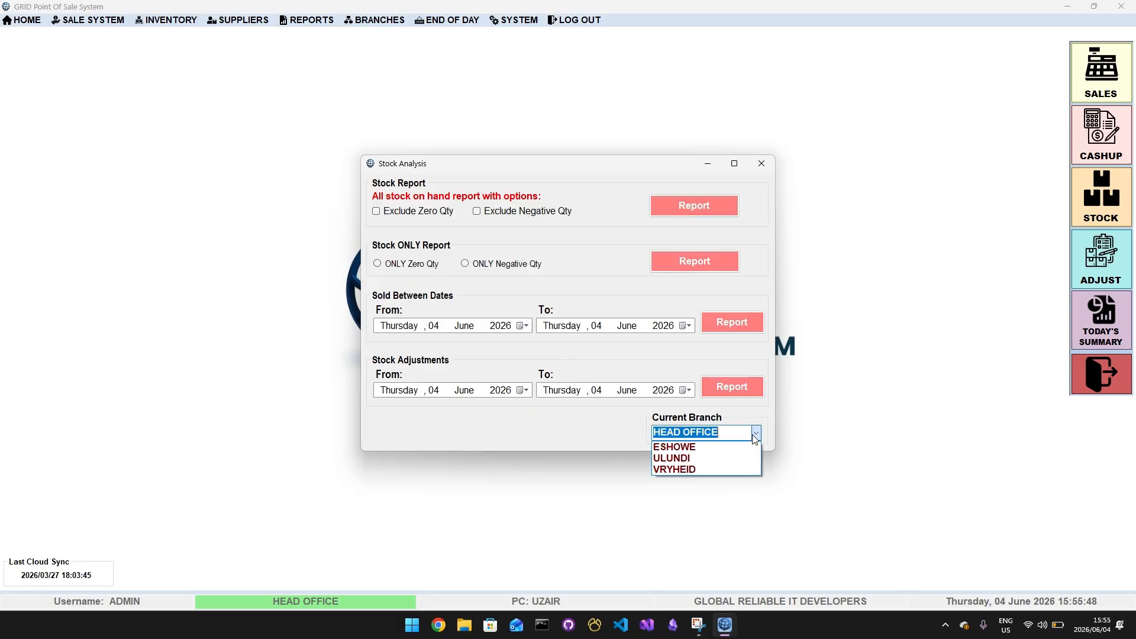
left_click(680, 447)
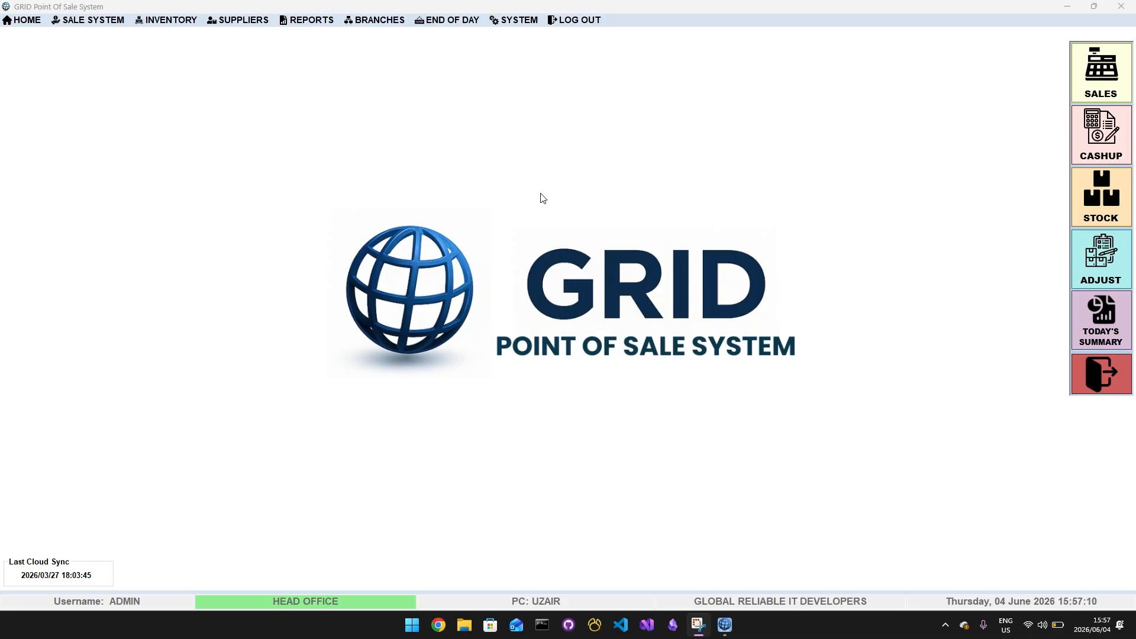
View the suppliers' GRV (Goods Received Voucher) form and close it without entering anything
left_click(227, 22)
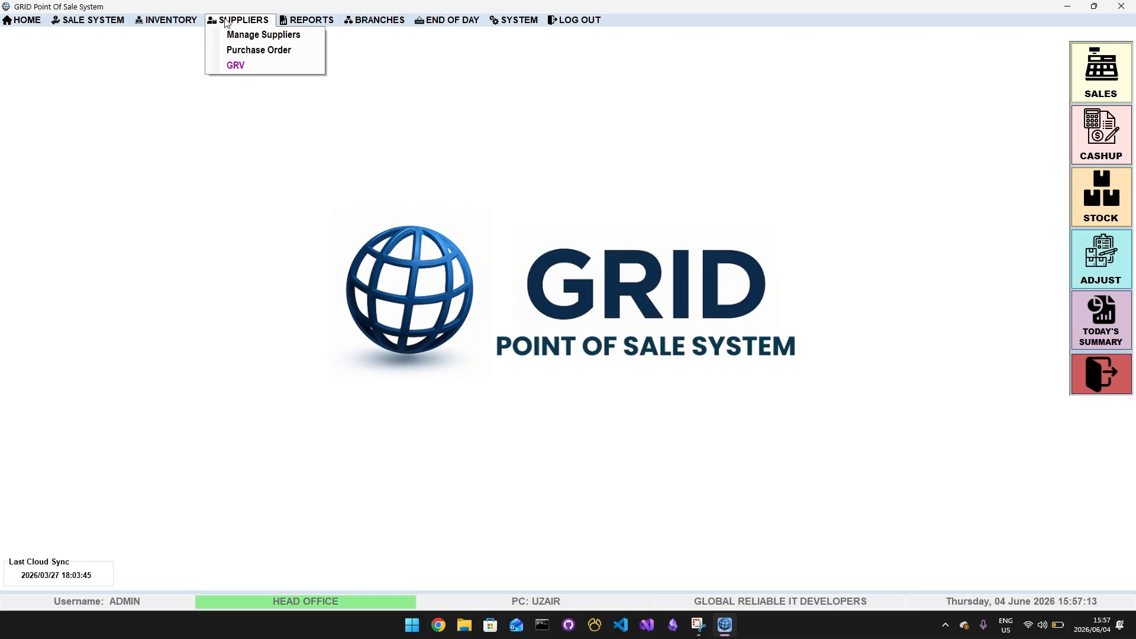
left_click(247, 67)
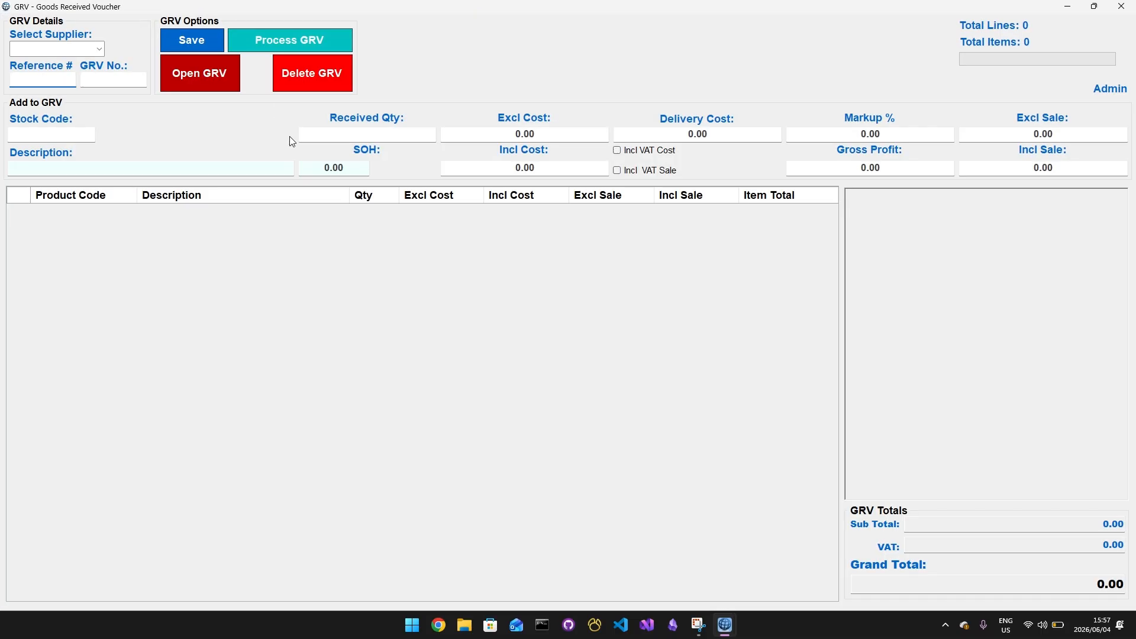
left_click(1120, 6)
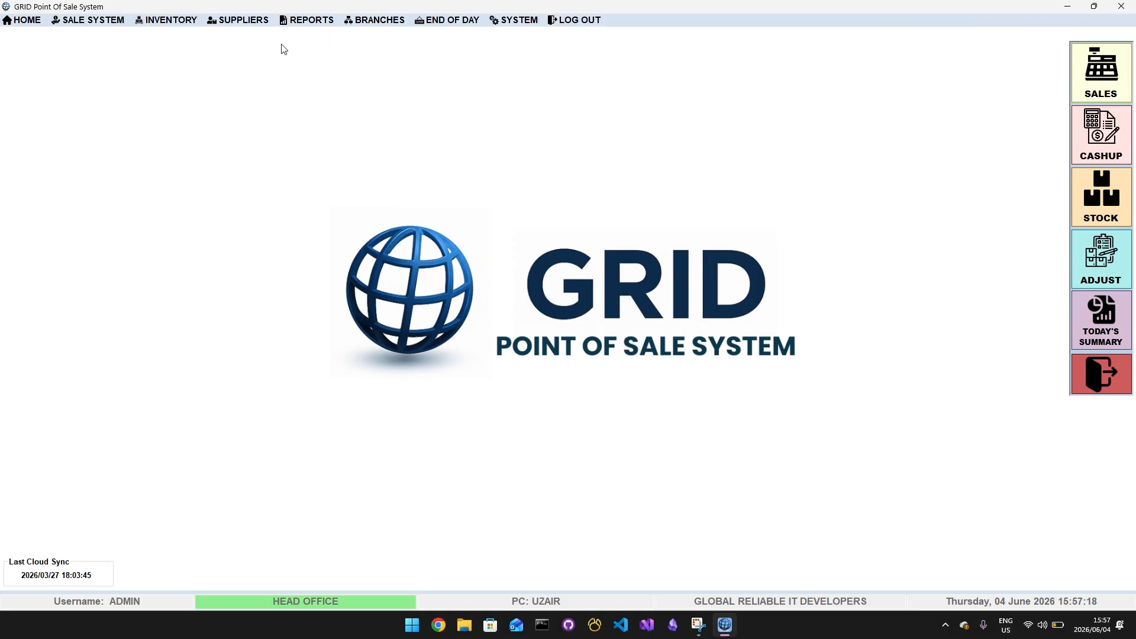
View the suppliers' Purchase Order form and return to the home screen without creating an order
left_click(238, 20)
left_click(230, 51)
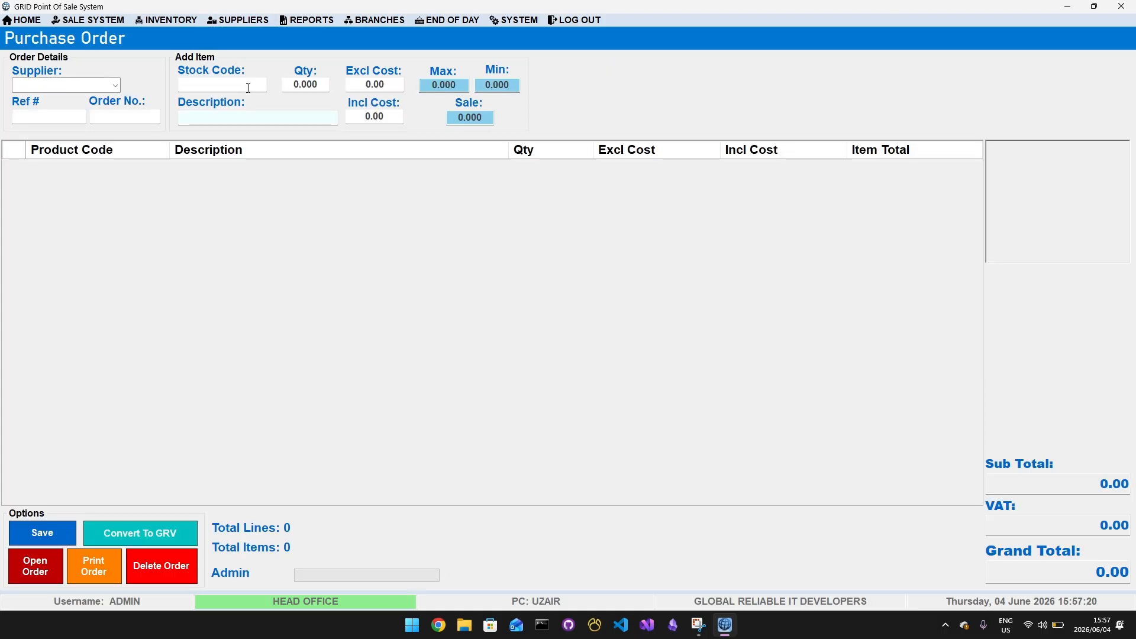
left_click(382, 21)
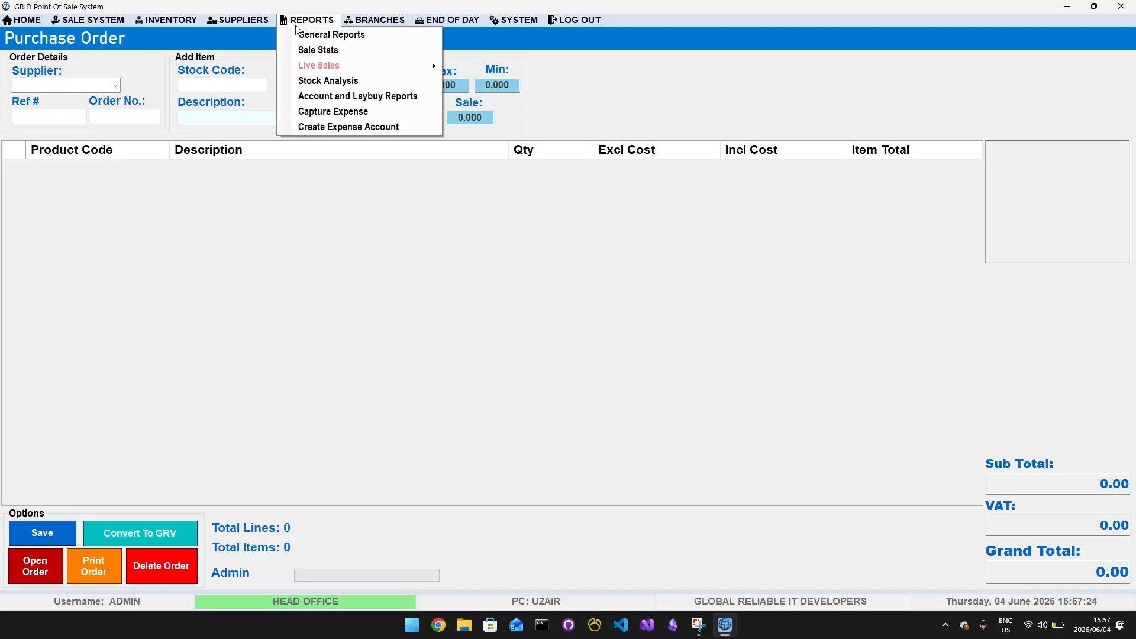
mouse_move(171, 20)
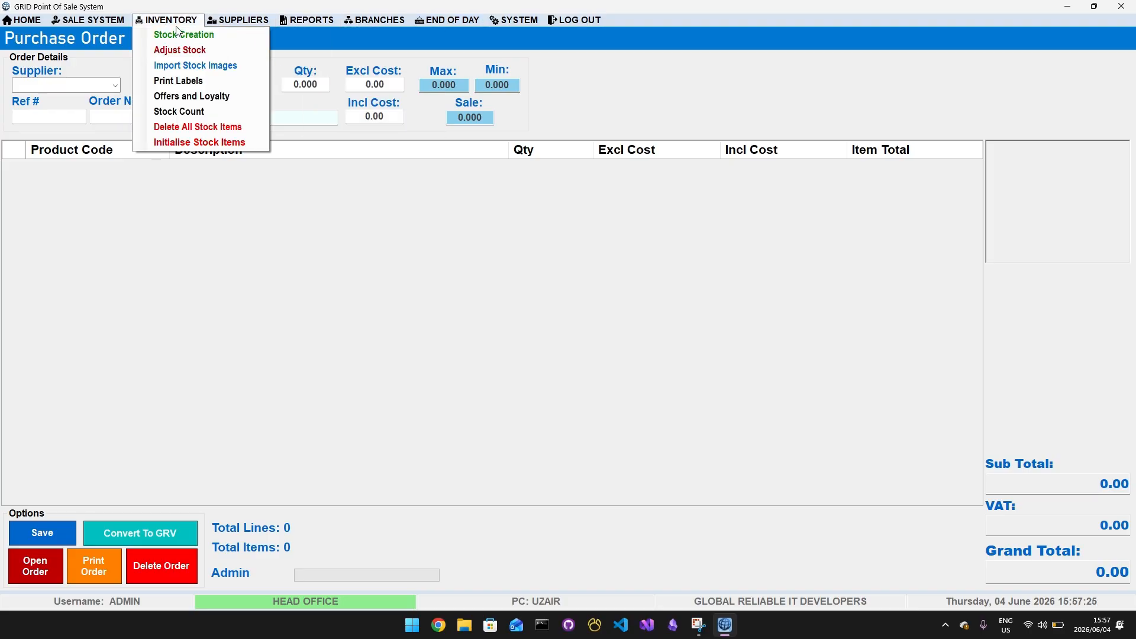
mouse_move(89, 20)
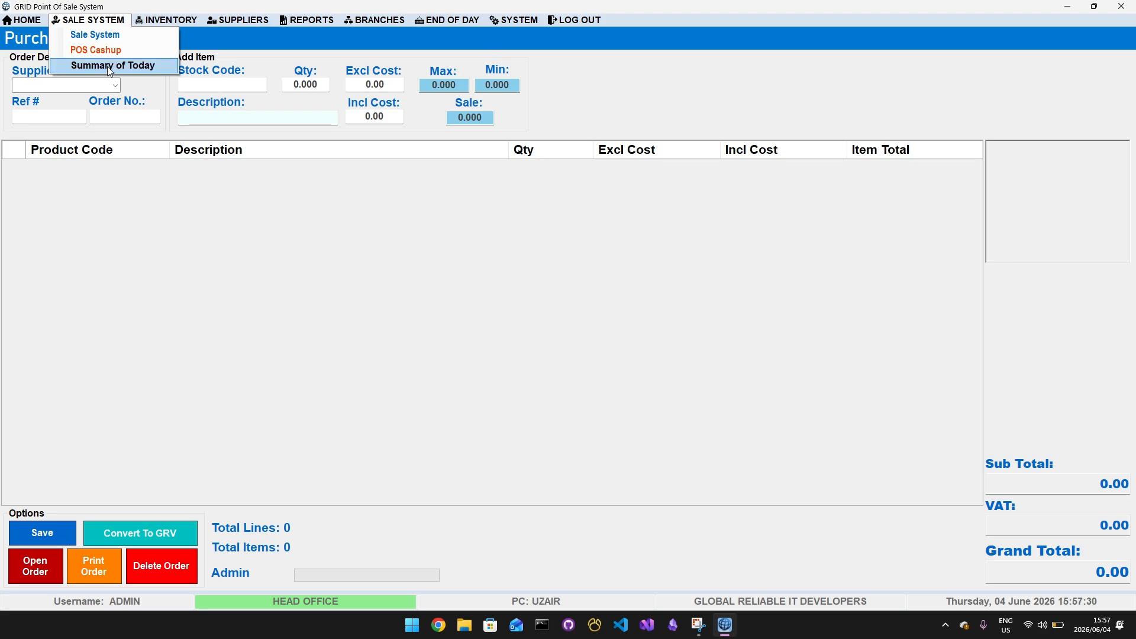
left_click(19, 21)
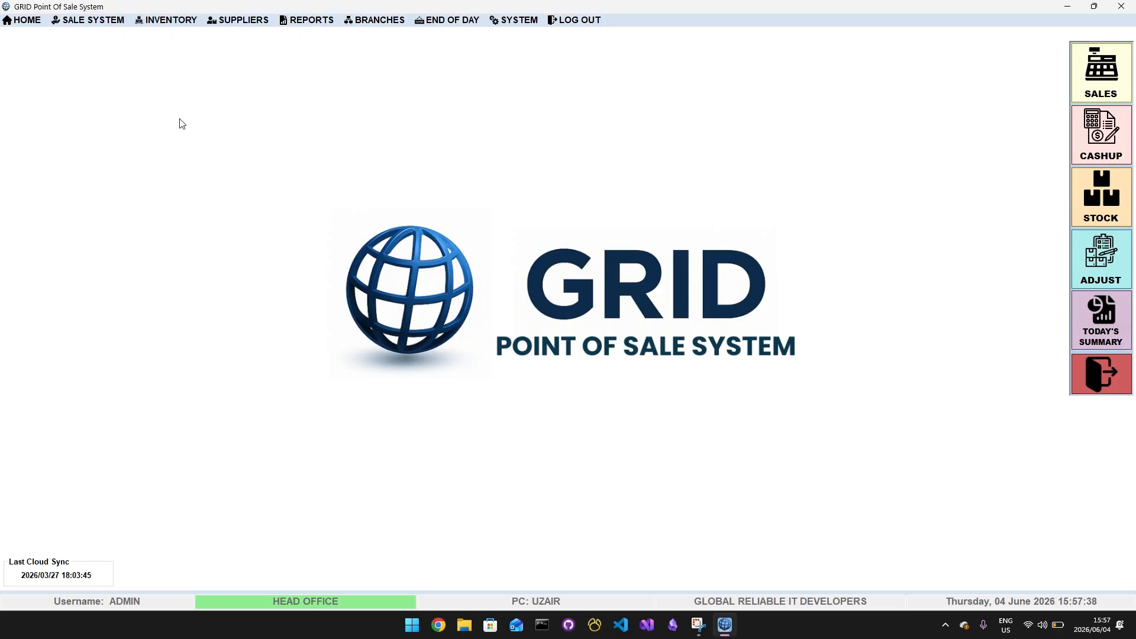
View the End of Day window and close it without processing the end of day
left_click(438, 21)
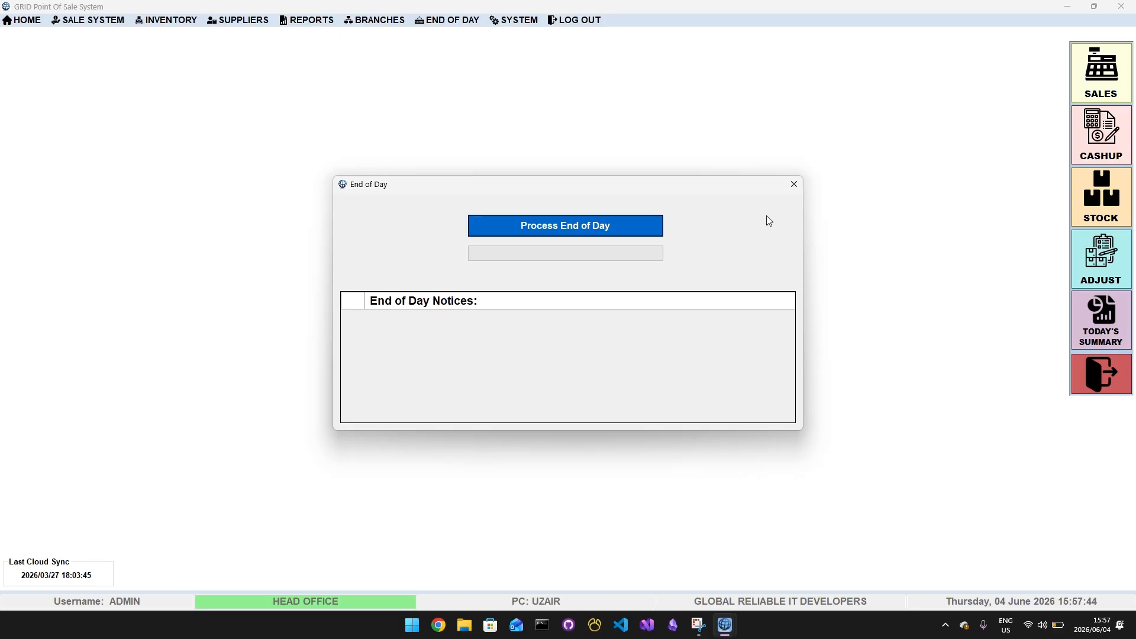
left_click(794, 184)
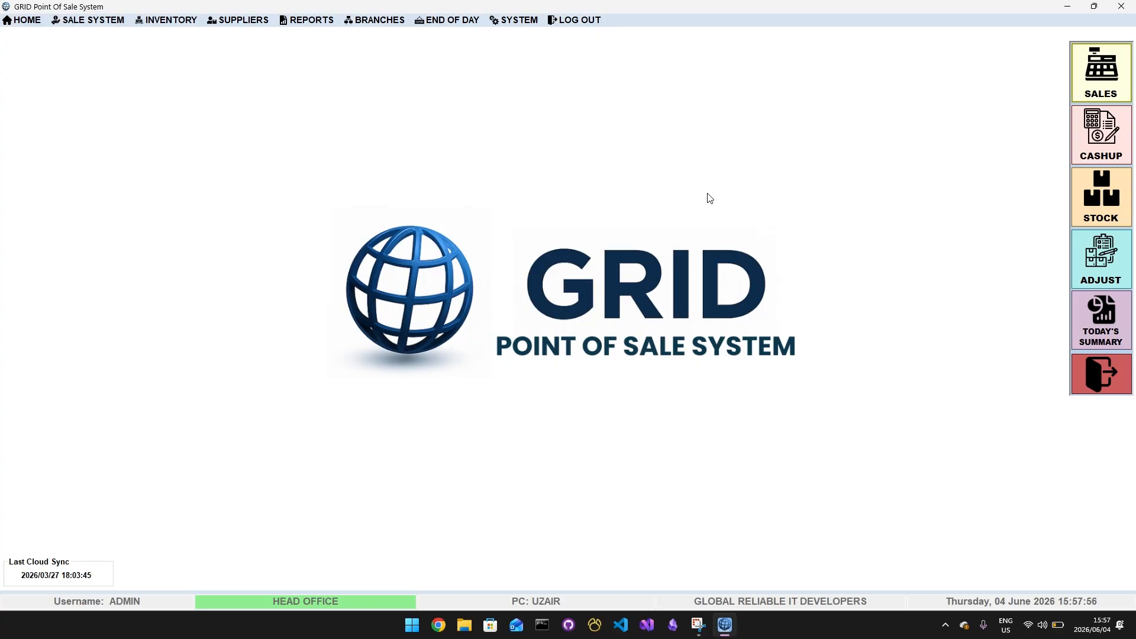
Open the Summary of Today
left_click(89, 20)
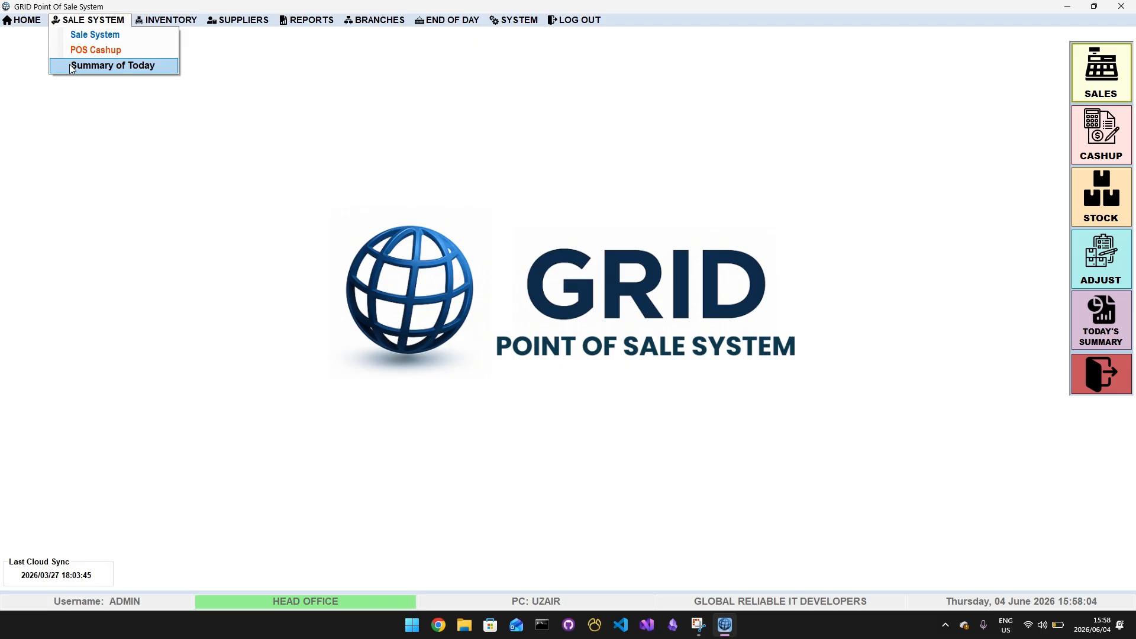
left_click(115, 63)
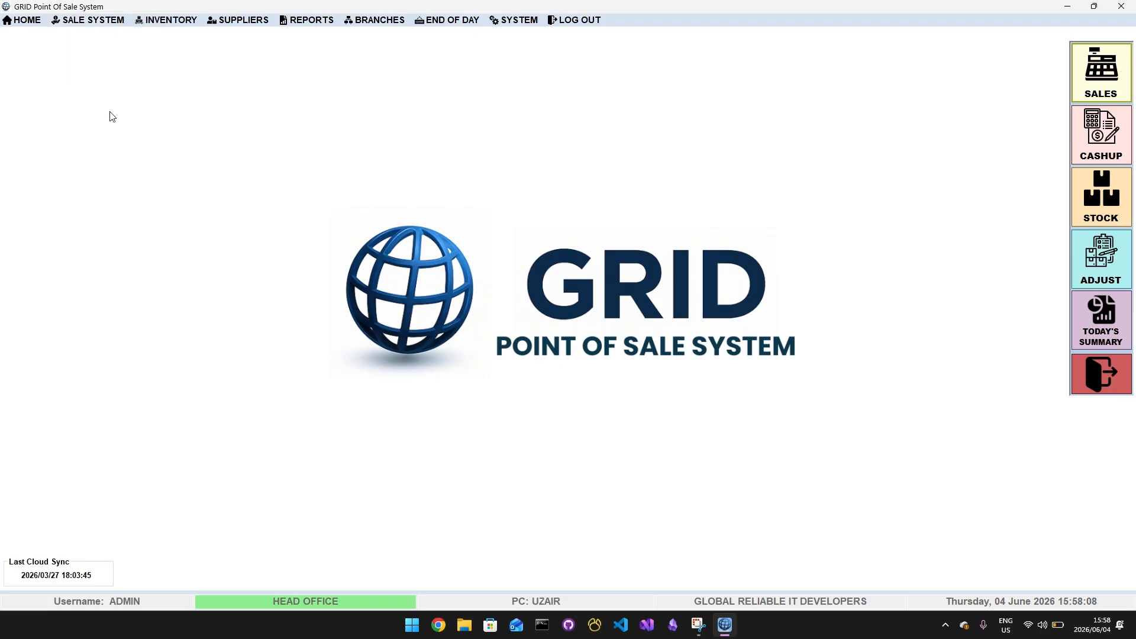